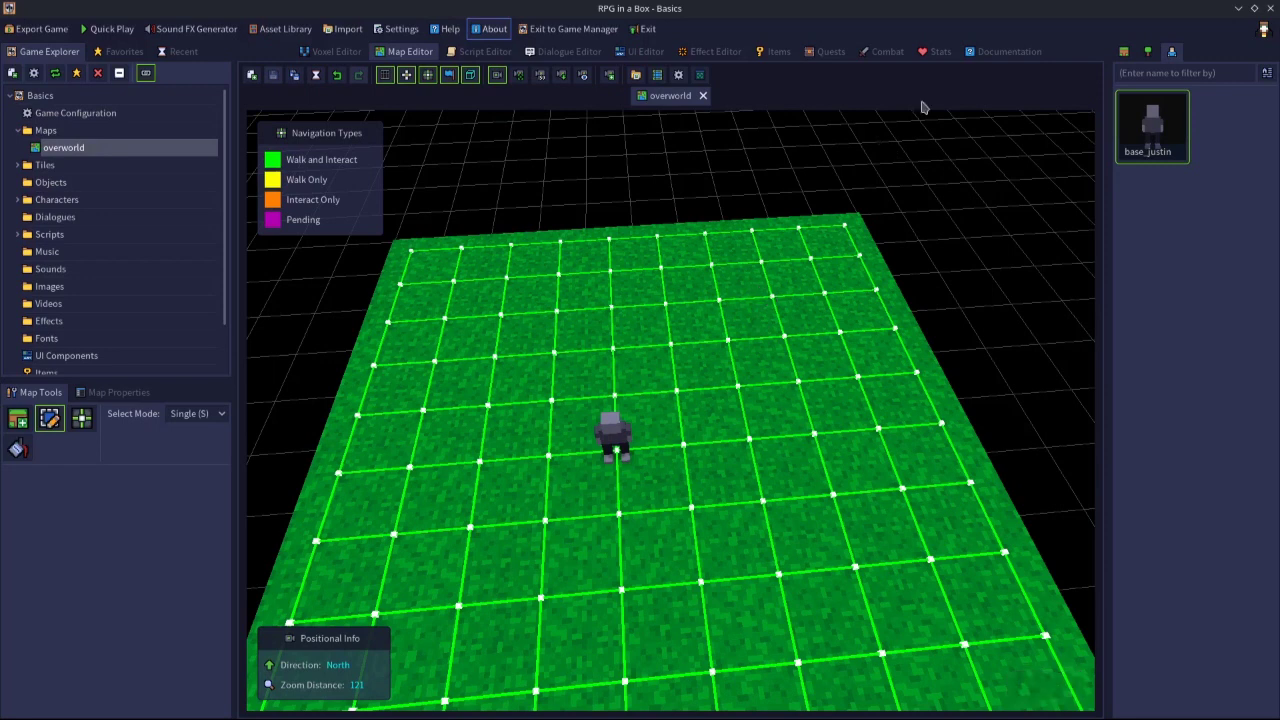
Step: Open the Map Editor guide in the documentation and find its Controls section
left_click(1005, 51)
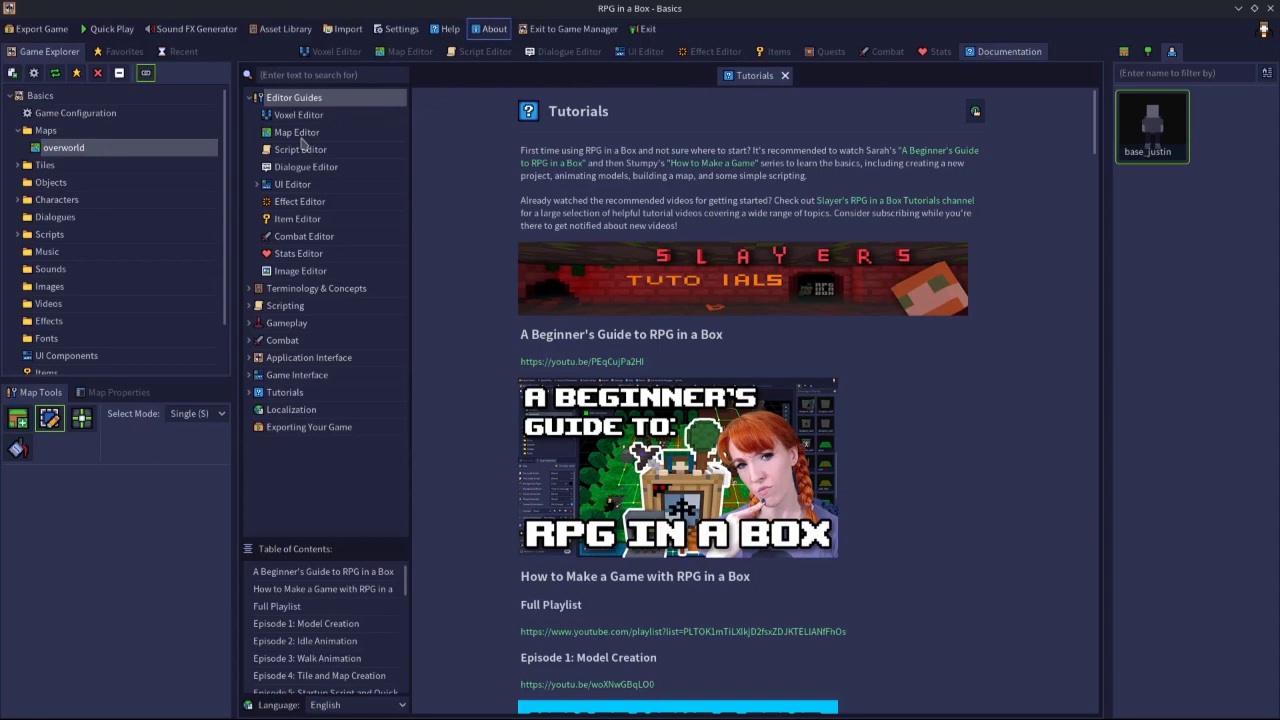
left_click(294, 140)
double_click(294, 139)
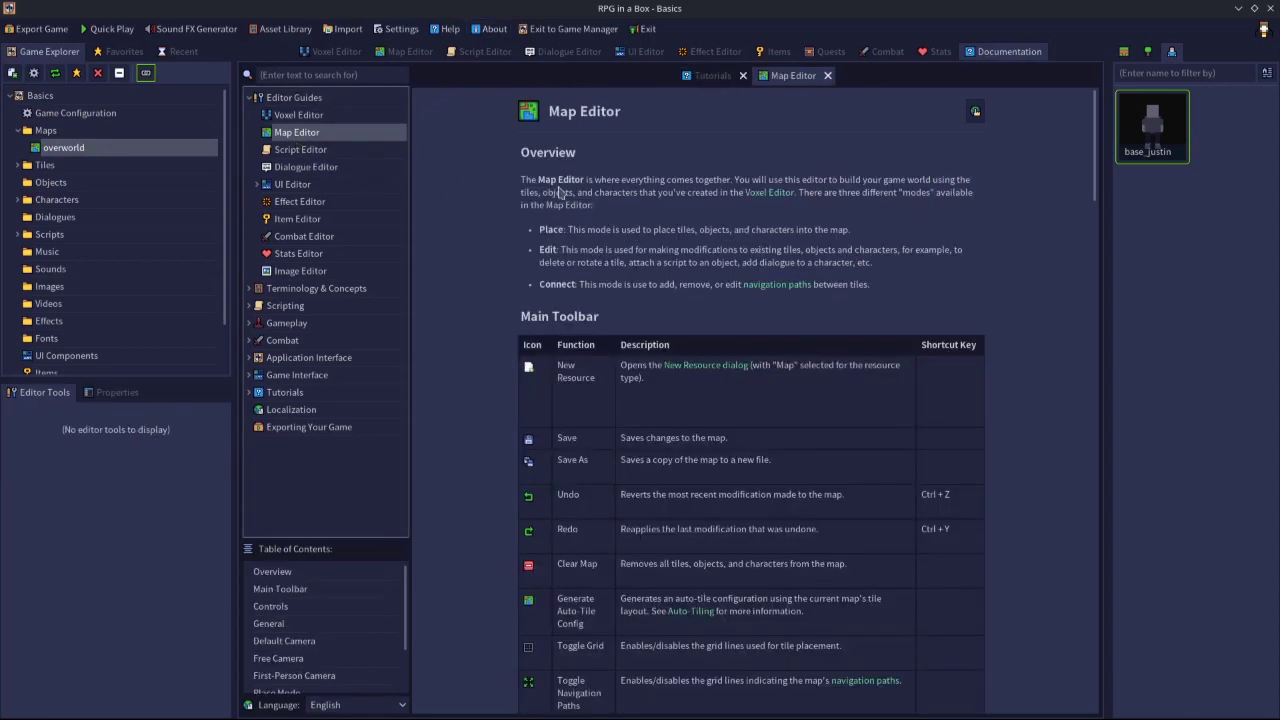
left_click_drag(1097, 123, 1109, 277)
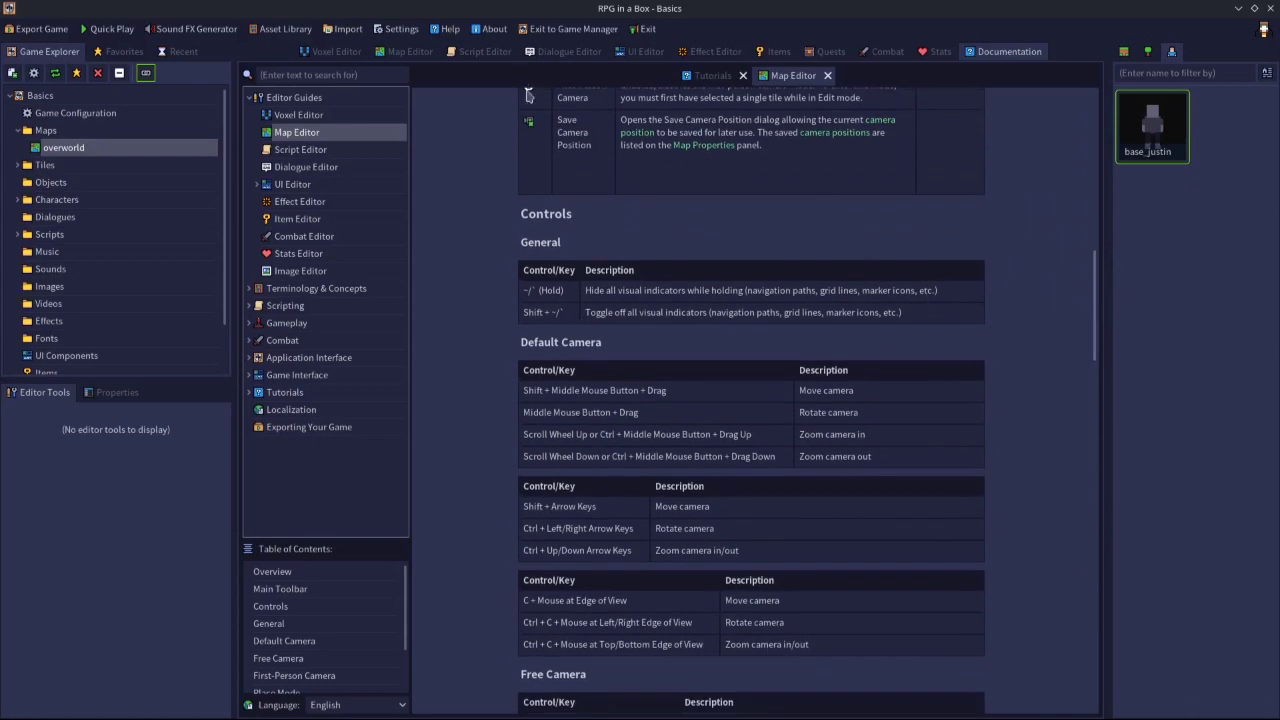
Step: Return to the overworld map and rotate the default camera slightly around the character
left_click(420, 53)
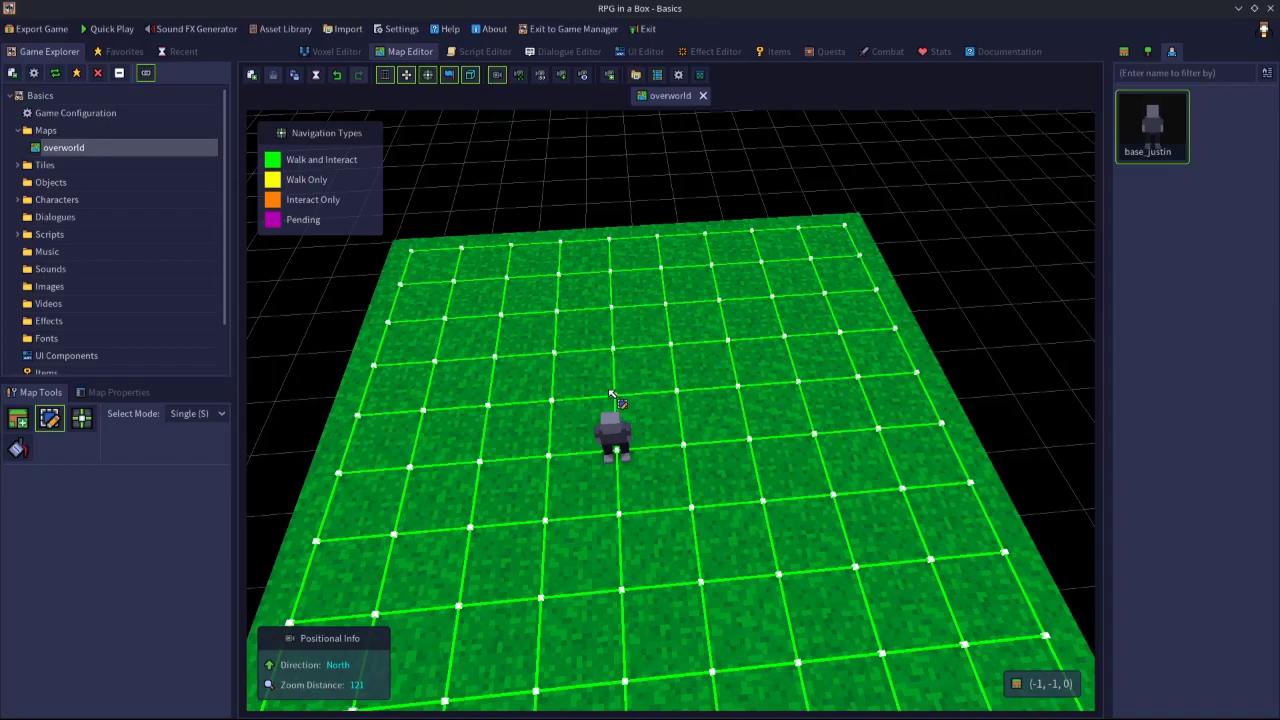
mouse_move(613, 393)
middle_mouse_down()
mouse_move(808, 394)
mouse_move(426, 393)
mouse_move(729, 383)
mouse_move(850, 395)
mouse_move(418, 398)
mouse_move(743, 386)
mouse_move(597, 391)
middle_mouse_up()
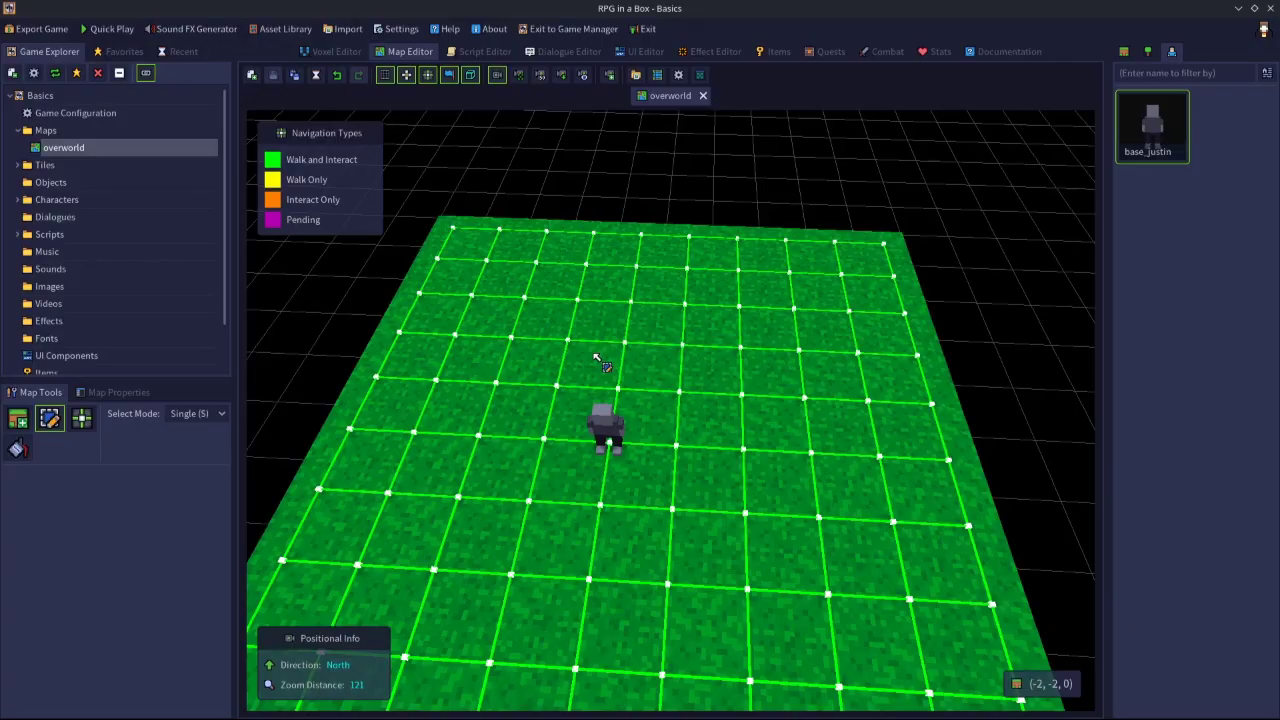
mouse_move(596, 360)
middle_mouse_down()
mouse_move(837, 360)
mouse_move(406, 362)
mouse_move(800, 334)
mouse_move(423, 343)
mouse_move(820, 340)
mouse_move(443, 343)
mouse_move(743, 340)
mouse_move(529, 337)
mouse_move(600, 336)
middle_mouse_up()
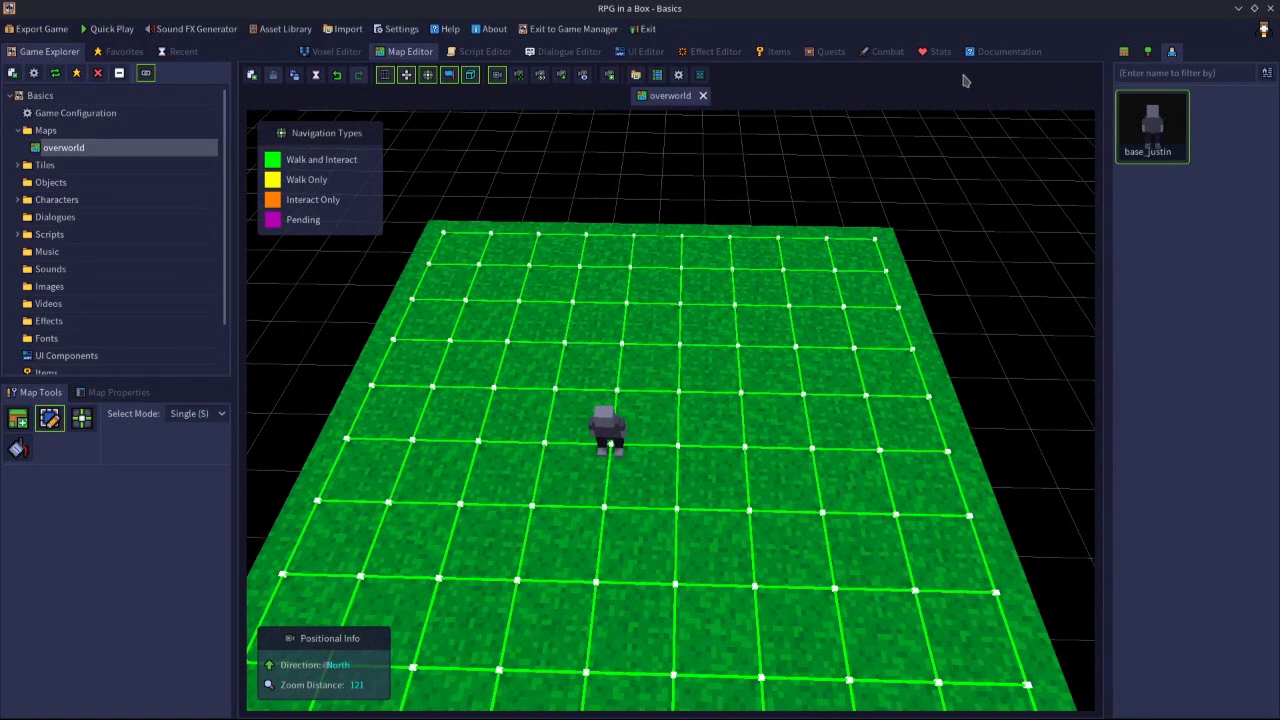
Step: Consult the Default Camera controls in the Map Editor documentation
left_click(992, 54)
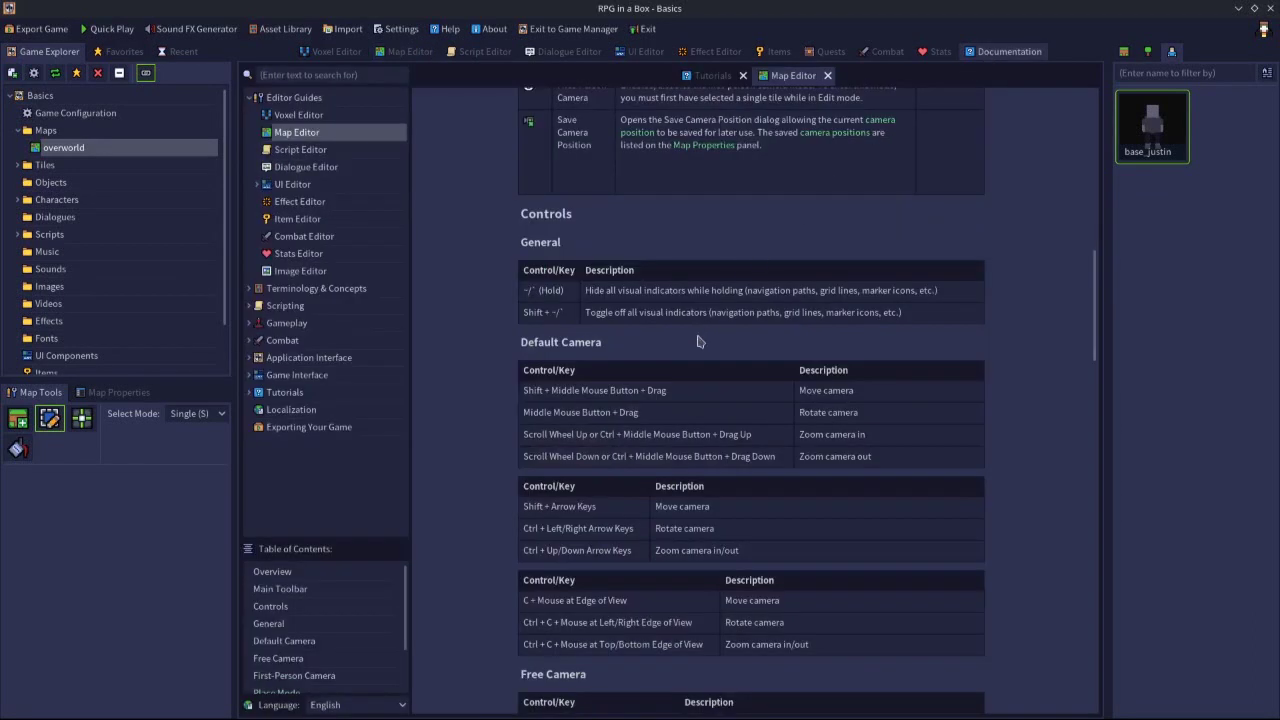
scroll(698, 341, "down", 3)
scroll(720, 338, "up", 1)
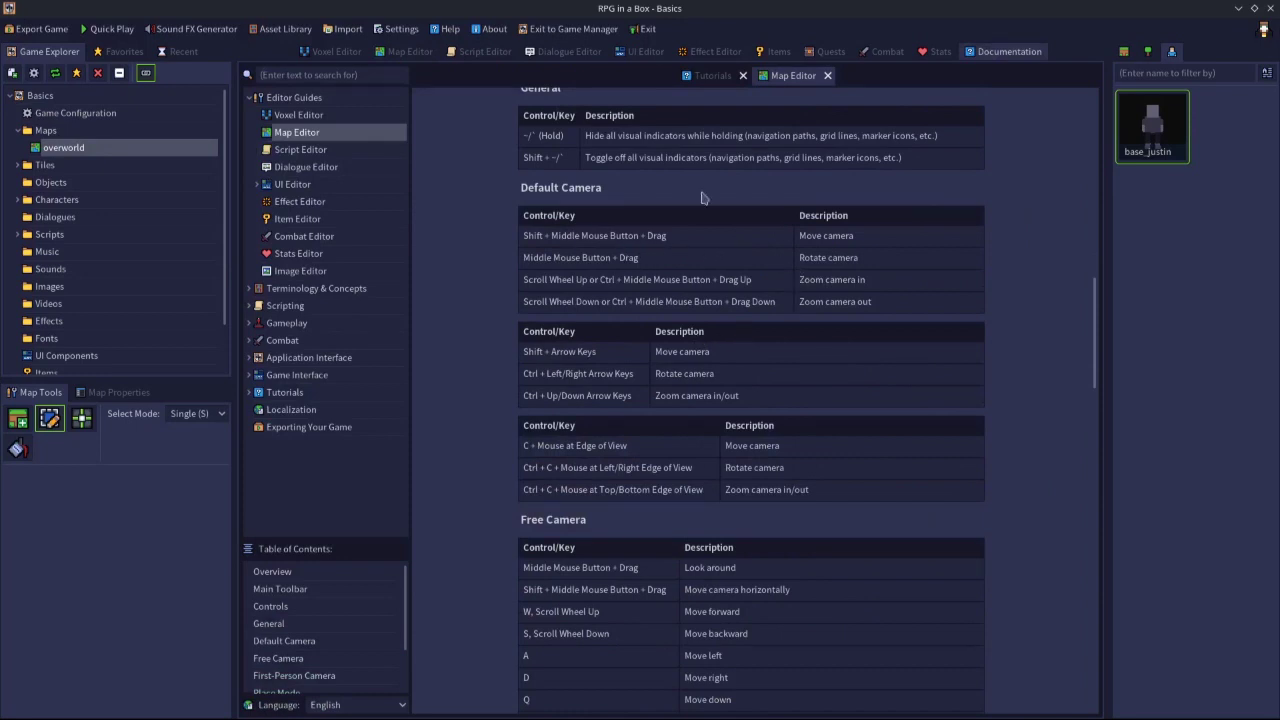
Step: Go back to the overworld map and pan the default camera sideways across the grass tiles
left_click(425, 52)
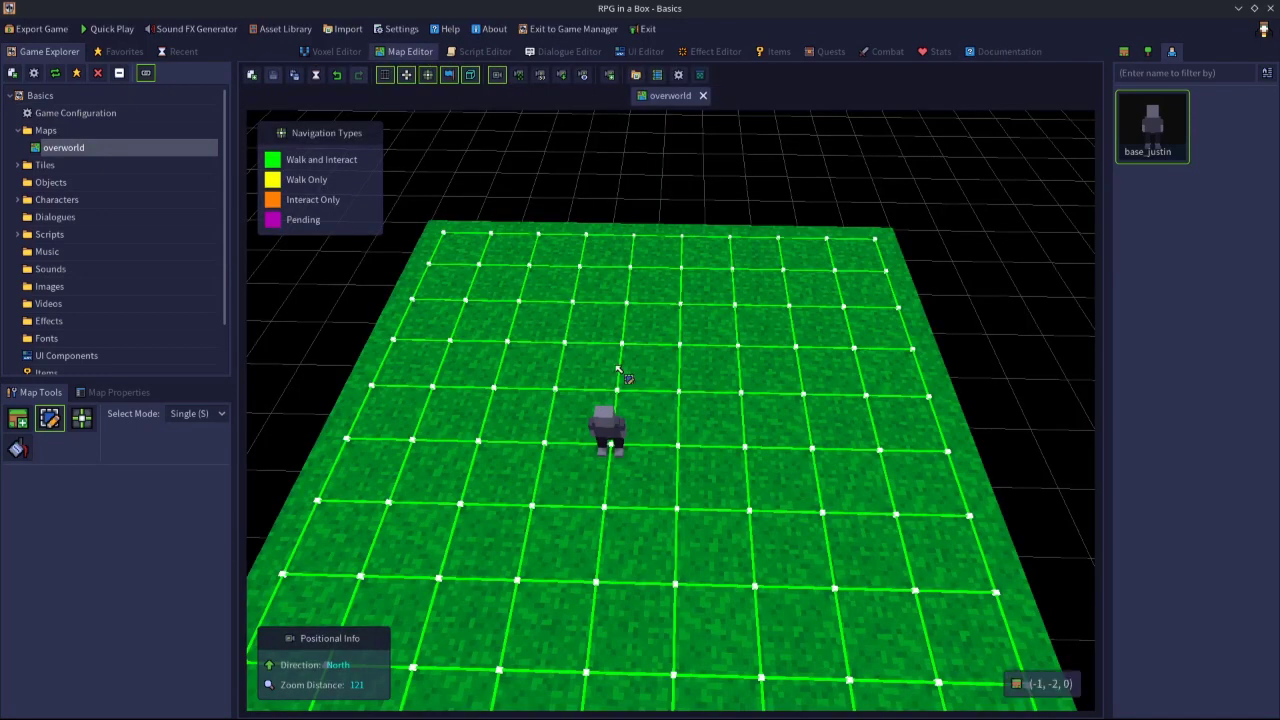
key("shift")
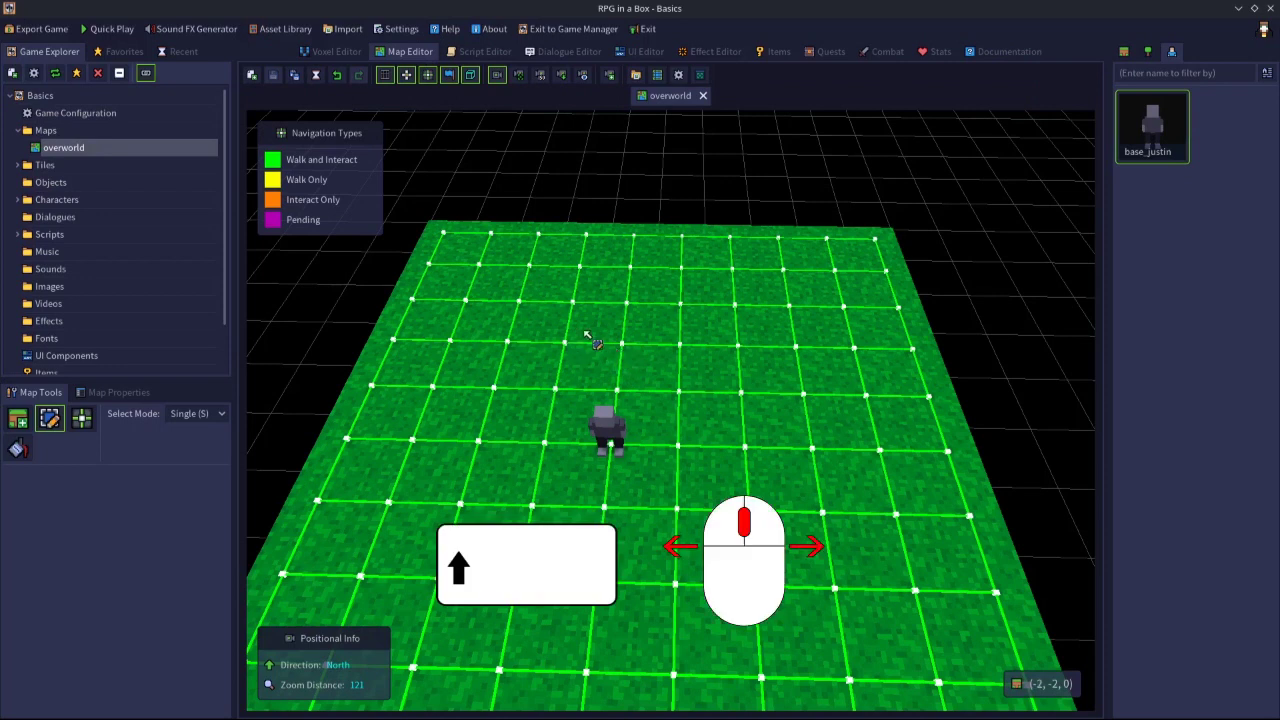
middle_click_drag(587, 348, 652, 340, "shift")
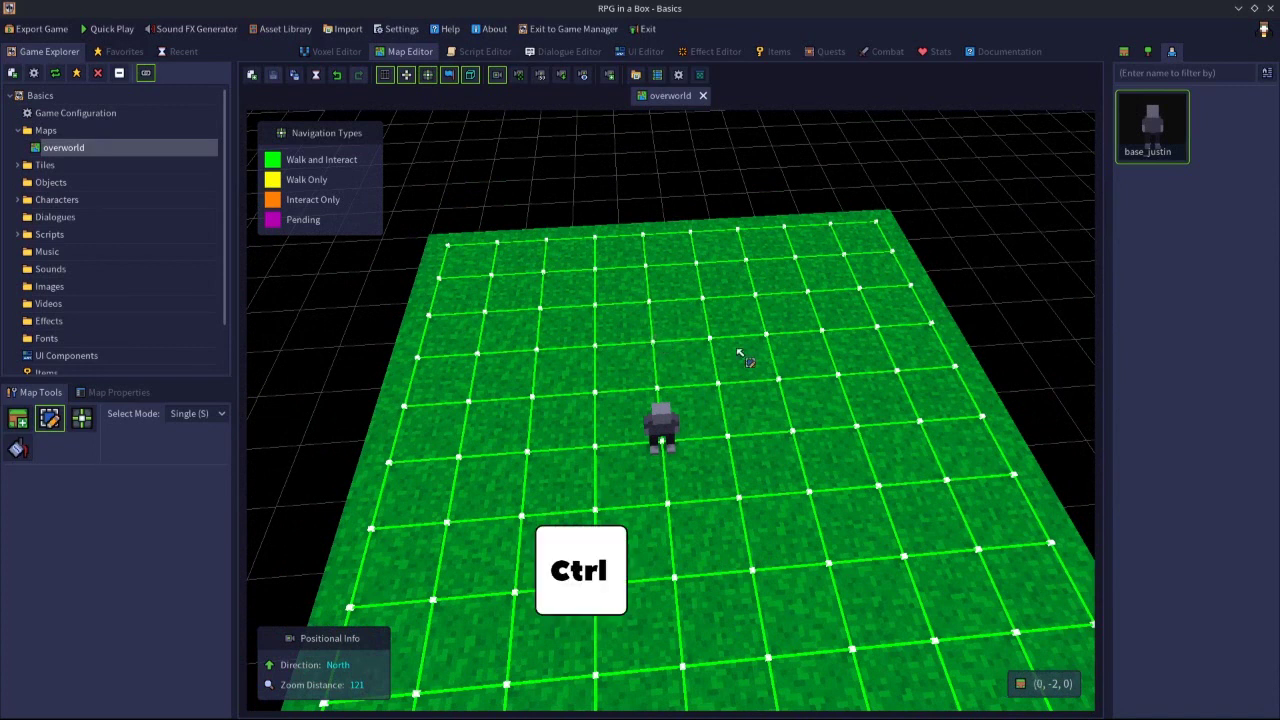
Step: Zoom the default camera in close to the character and back out over the overworld map several times
key("ctrl+Up")
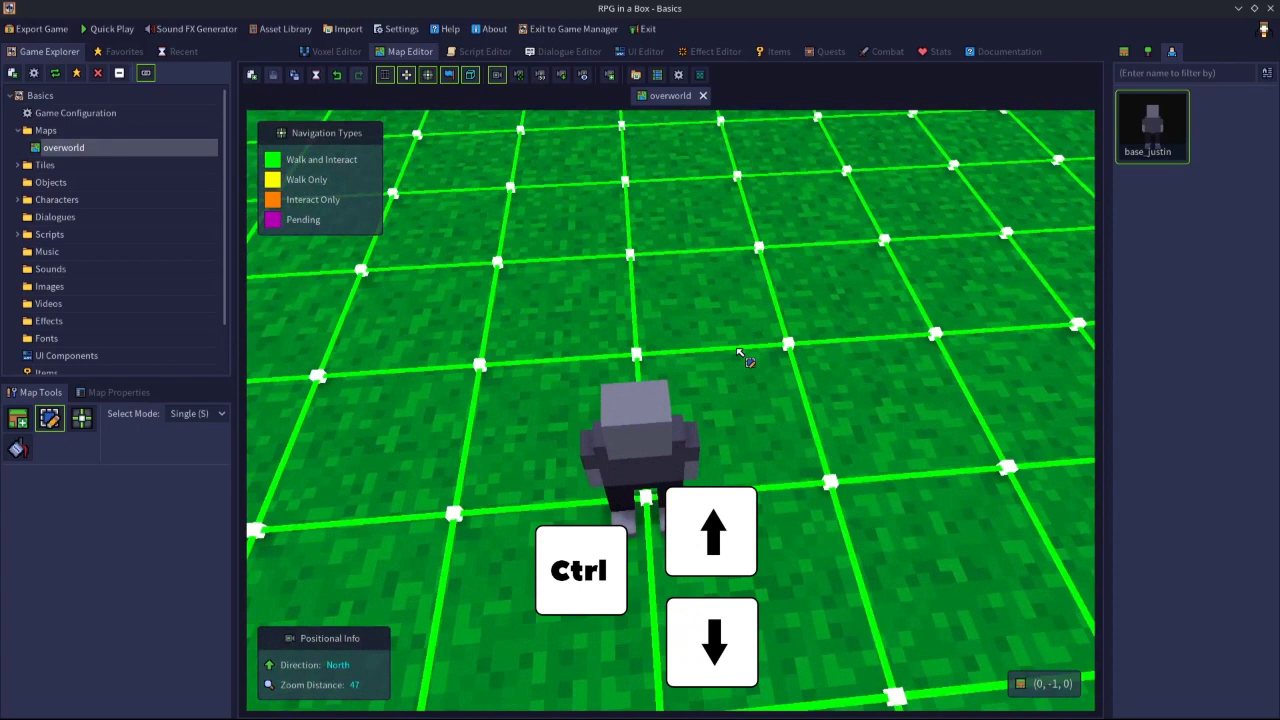
key("ctrl+Down")
key("ctrl+Up")
key("ctrl+Up")
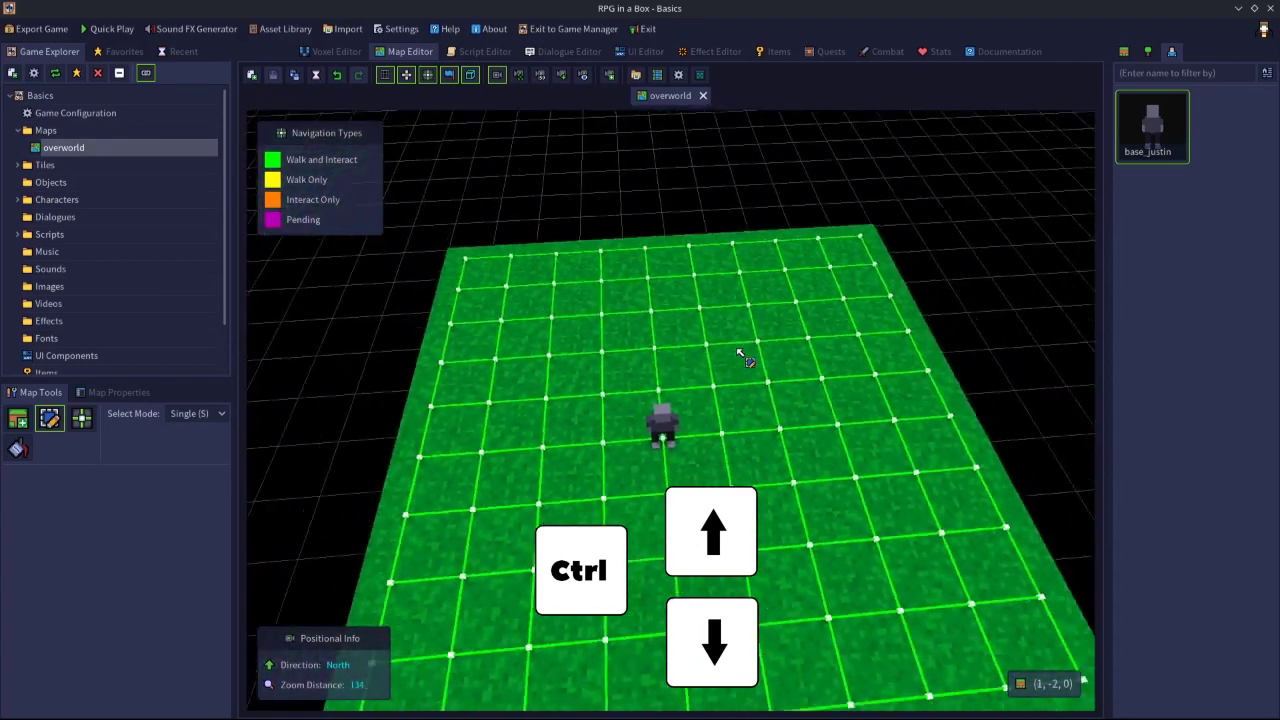
key("ctrl+Up")
key("ctrl+Down")
key("ctrl+Up")
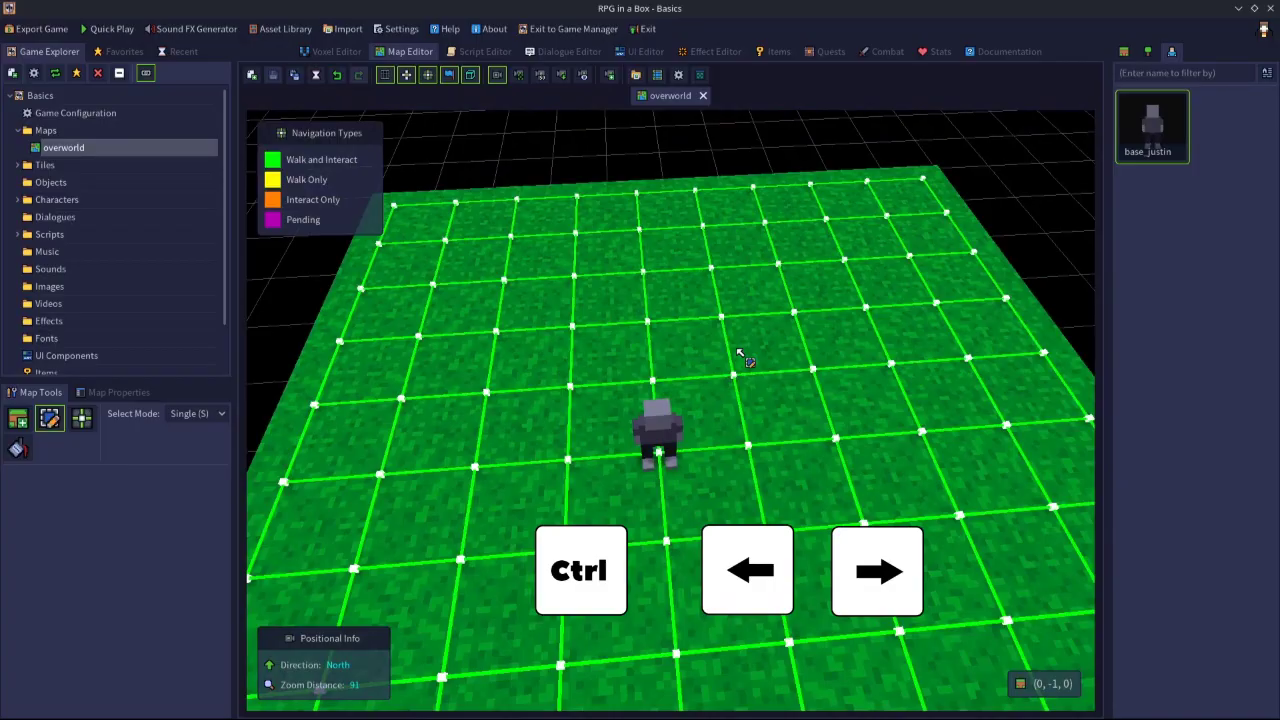
Step: Rotate the default camera around the map in both directions, finishing with the view facing north
key("ctrl+Left")
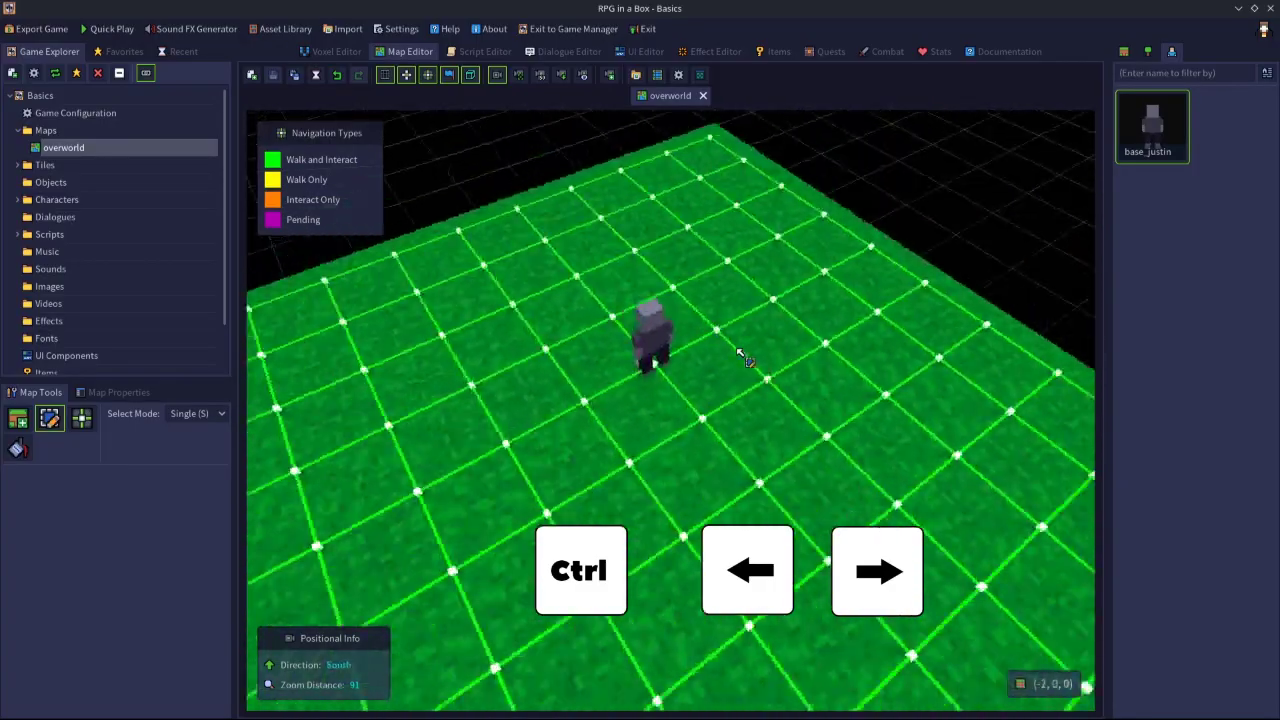
key("ctrl+Right")
key("ctrl+Left")
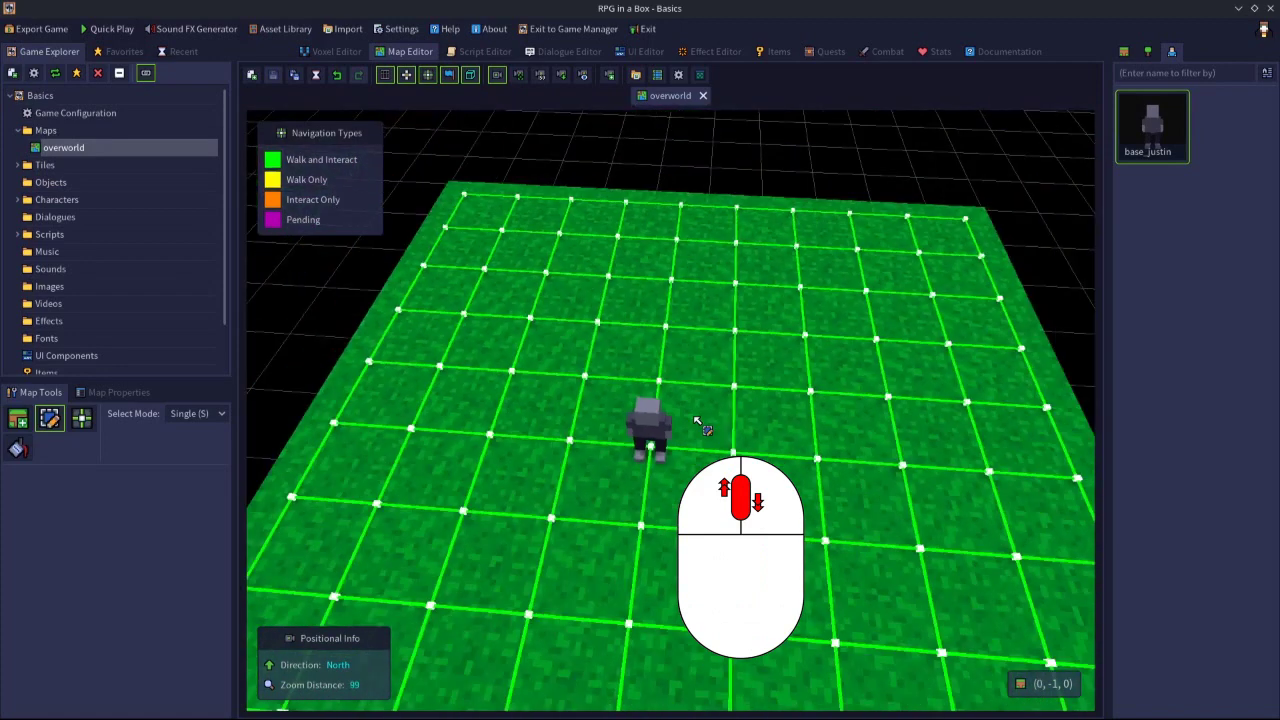
Step: Zoom the default camera out and in to compare distant and close views of the grass map
scroll(697, 433, "down", 3)
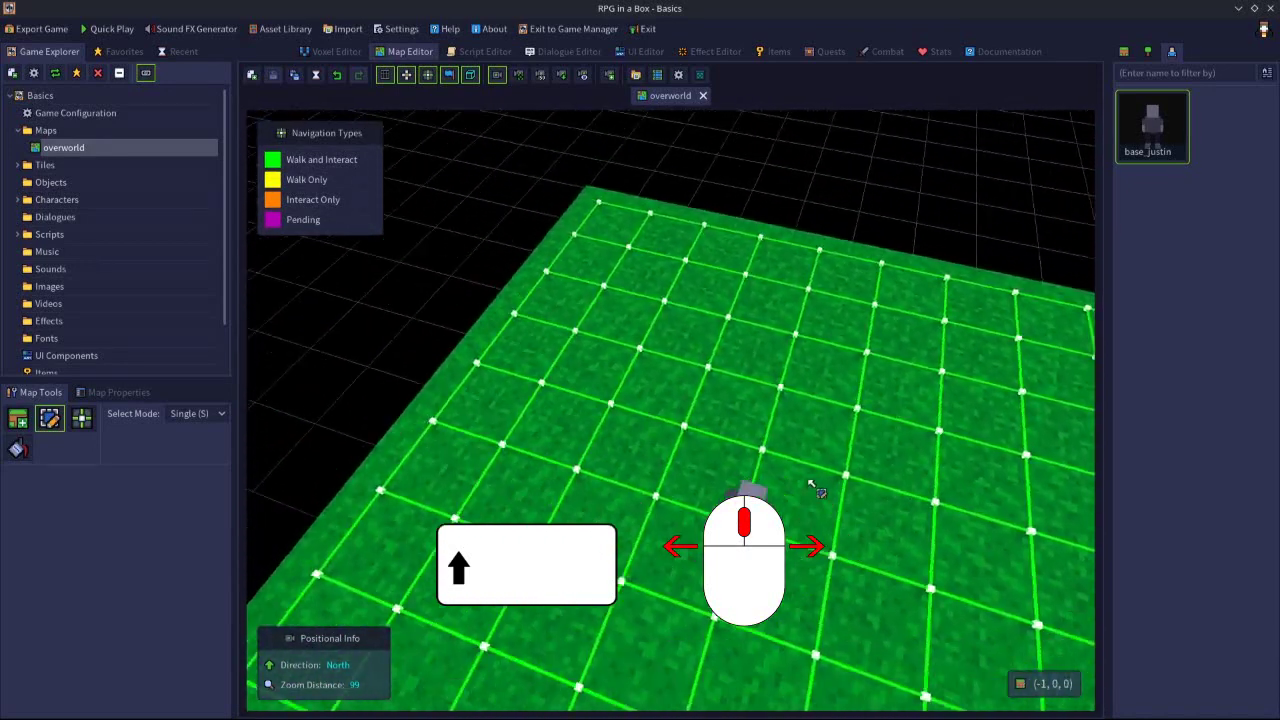
scroll(714, 443, "up", 5)
scroll(714, 443, "down", 8)
scroll(714, 443, "up", 5)
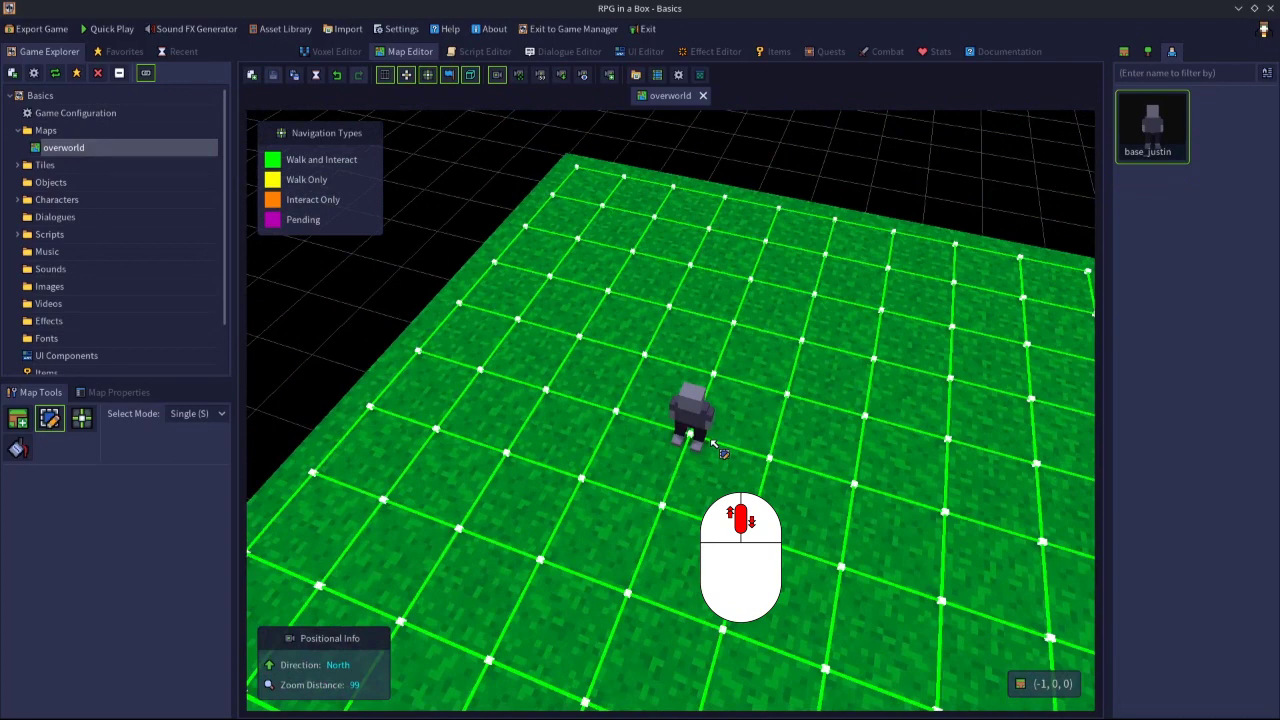
Step: Examine the character with the default camera by alternating zoom levels and rotating the view both ways
key("ctrl")
key("ctrl+Up")
key("ctrl+Down")
key("ctrl+Up")
key("ctrl+Up")
key("ctrl+Down")
key("ctrl+Up")
key("ctrl+Down")
key("ctrl+Left")
key("ctrl+Right")
key("ctrl+Left")
key("ctrl+Right")
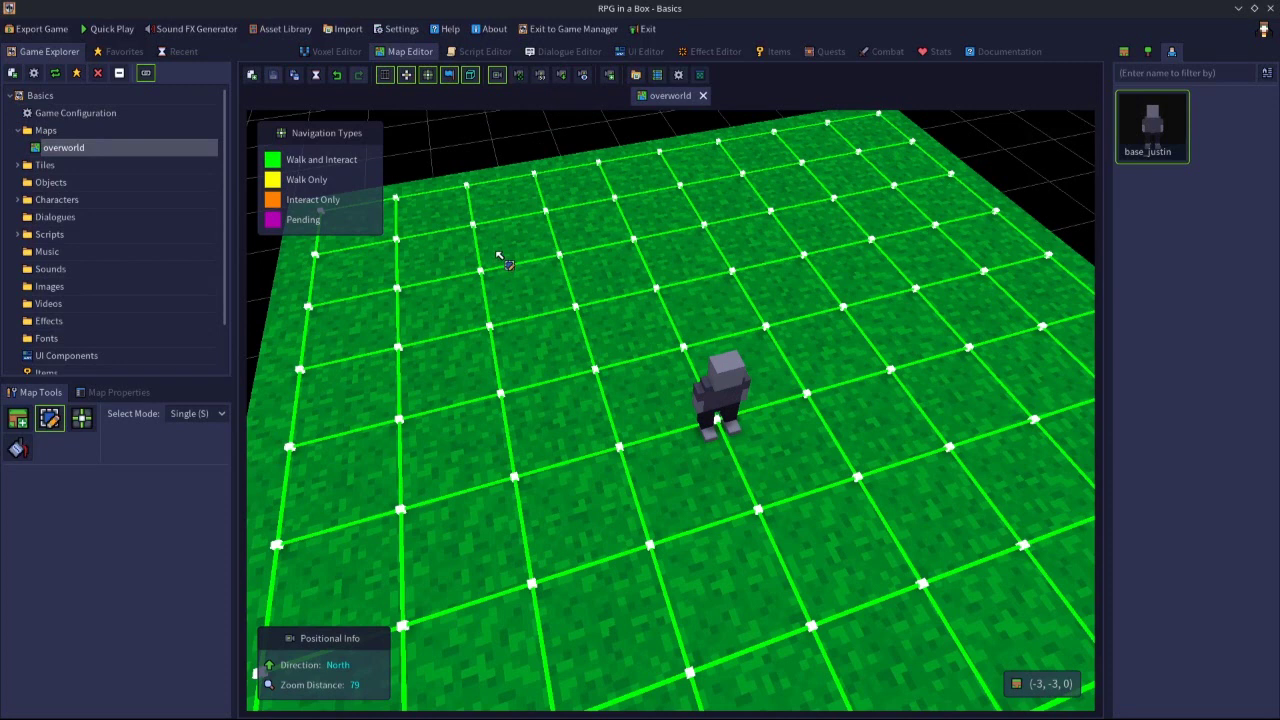
Step: Switch the map view to the Free Camera and look around the overworld map from a fixed position
key("f")
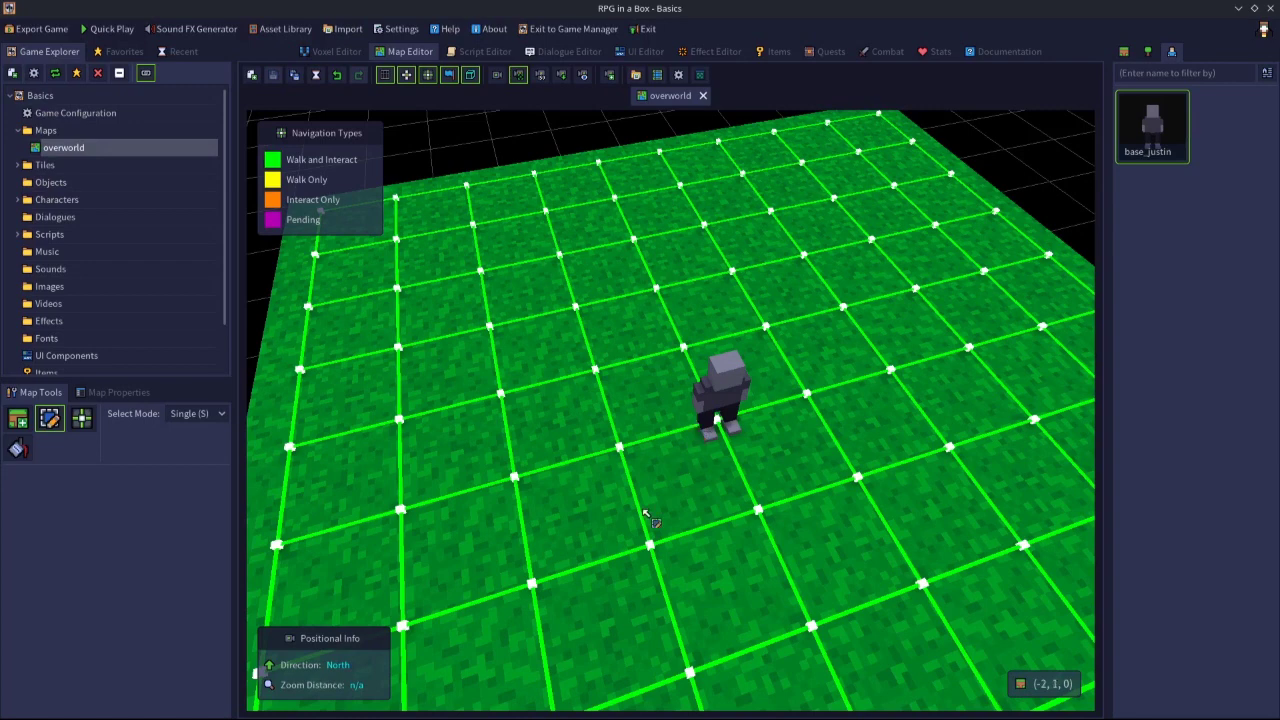
middle_click_drag(668, 553, 692, 365)
middle_click_drag(799, 459, 601, 356)
middle_click_drag(805, 410, 621, 426)
middle_click_drag(831, 456, 600, 424)
middle_click_drag(790, 413, 603, 367)
middle_click_drag(785, 371, 643, 488)
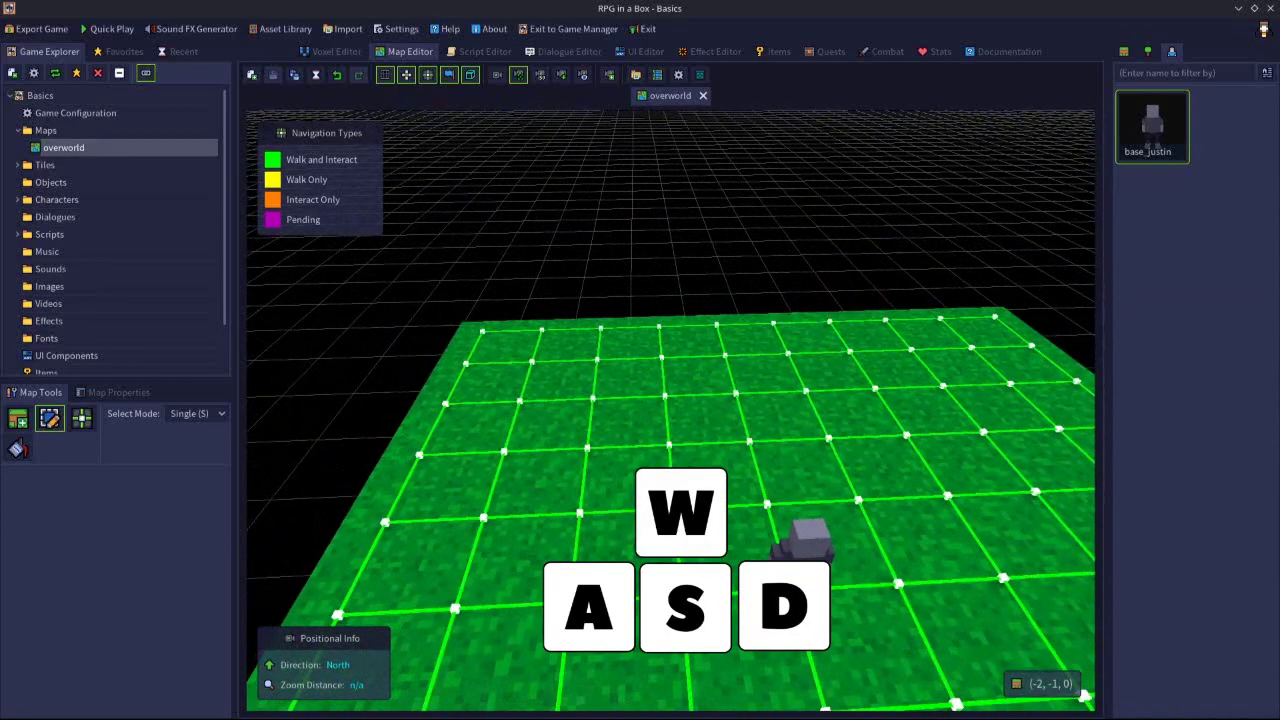
Step: Move the free camera backward and turn it across the map to view the character from the side
key("s")
key("s")
key("s")
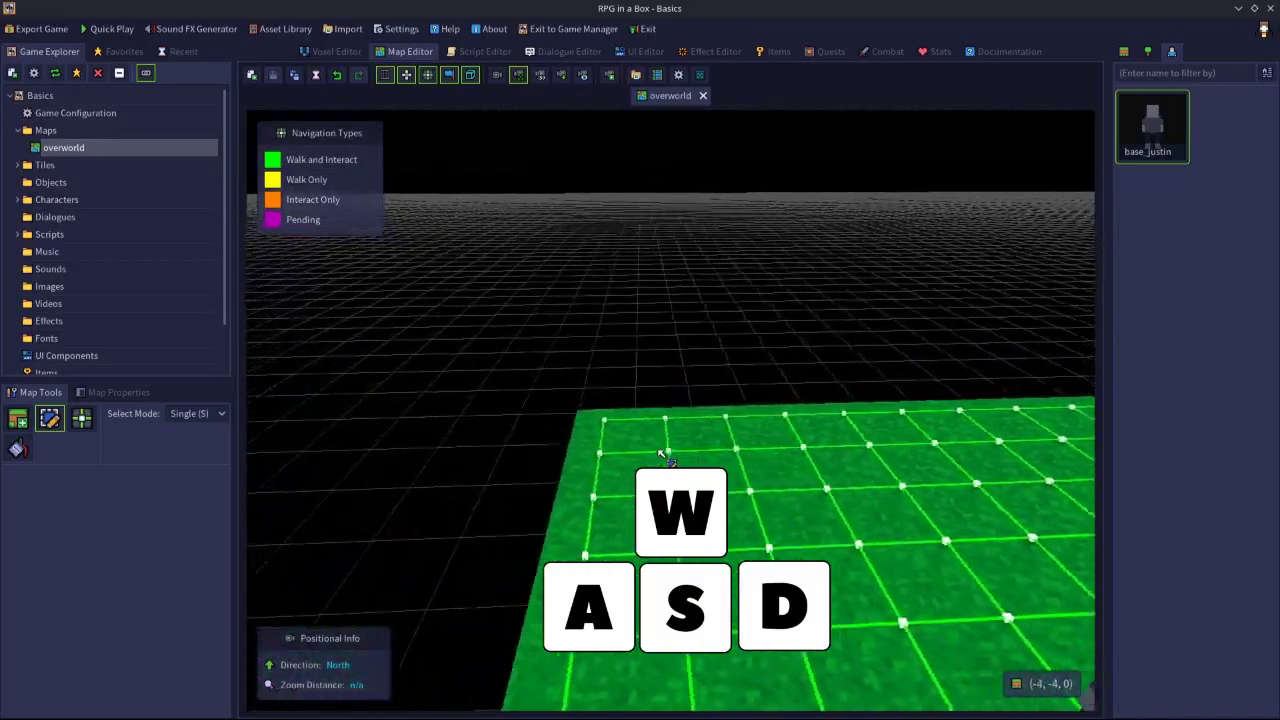
middle_click_drag(993, 450, 663, 432)
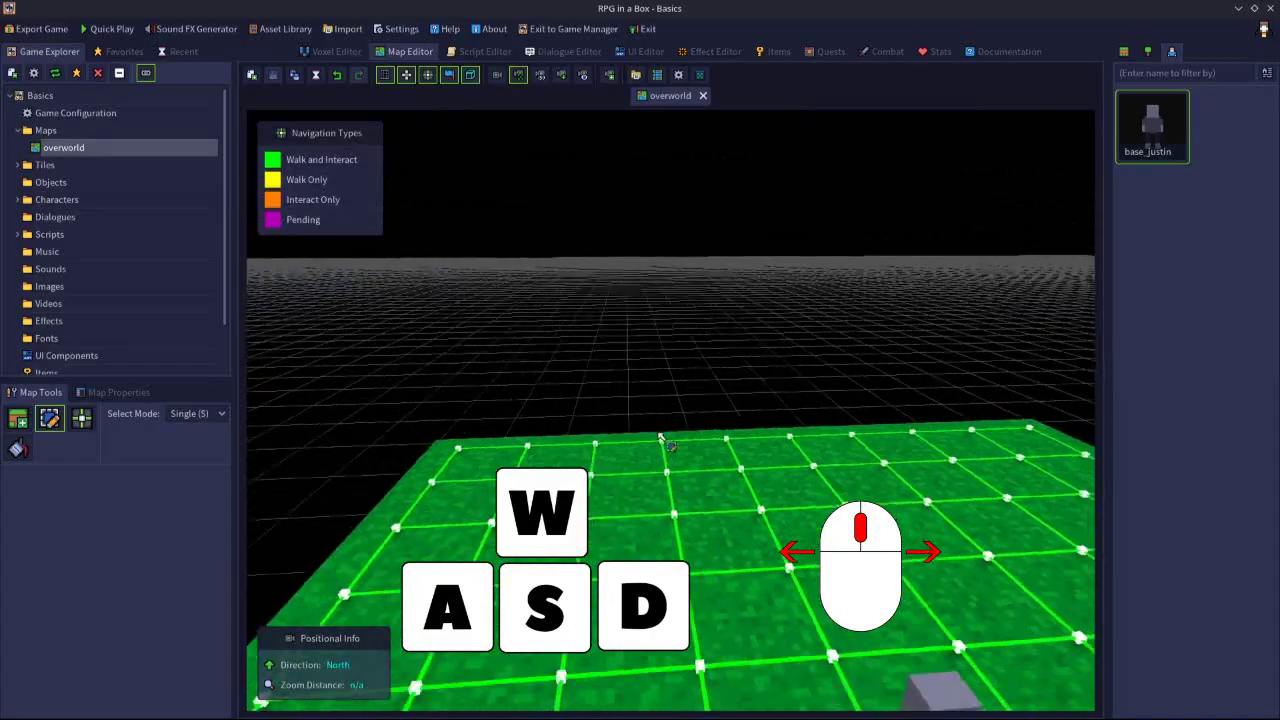
middle_click_drag(690, 390, 857, 375)
middle_click_drag(699, 407, 1016, 385)
middle_click_drag(600, 405, 840, 385)
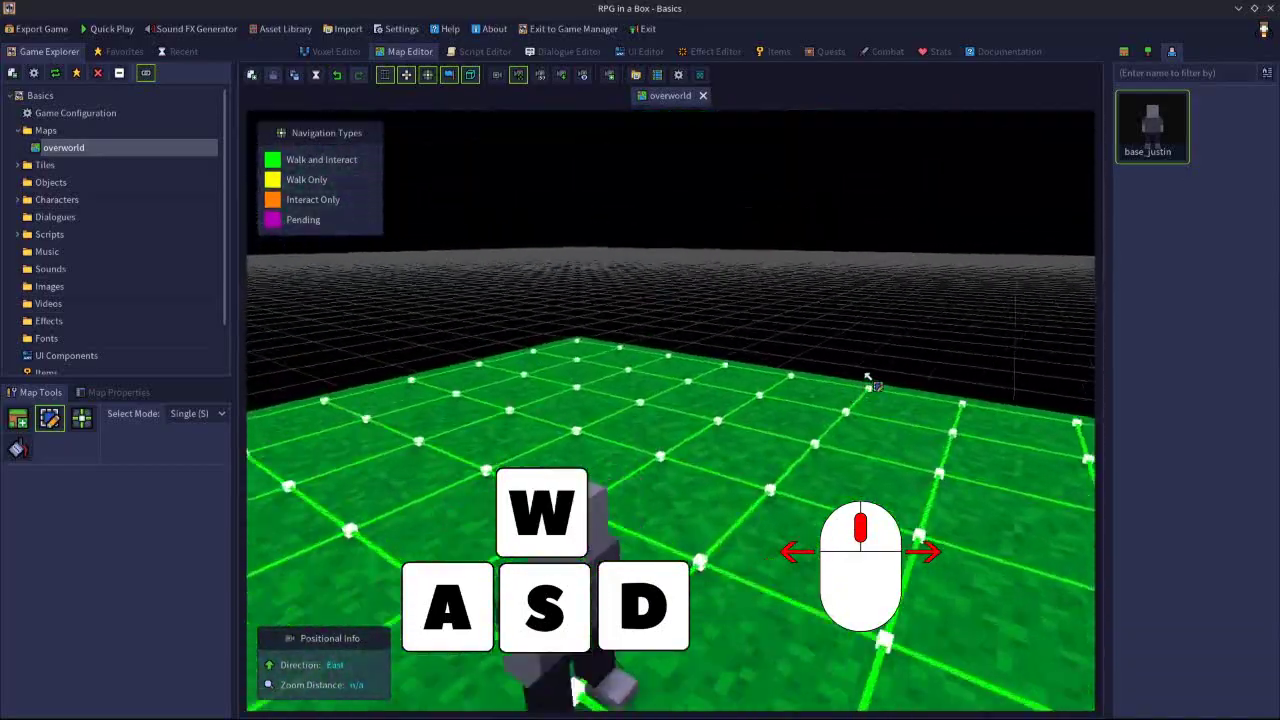
Step: Fly the free camera away from the character and turn it north to overlook the grass map
key("s")
middle_click_drag(644, 364, 763, 371)
key("w")
key("s")
middle_click_drag(620, 391, 700, 508)
key("a")
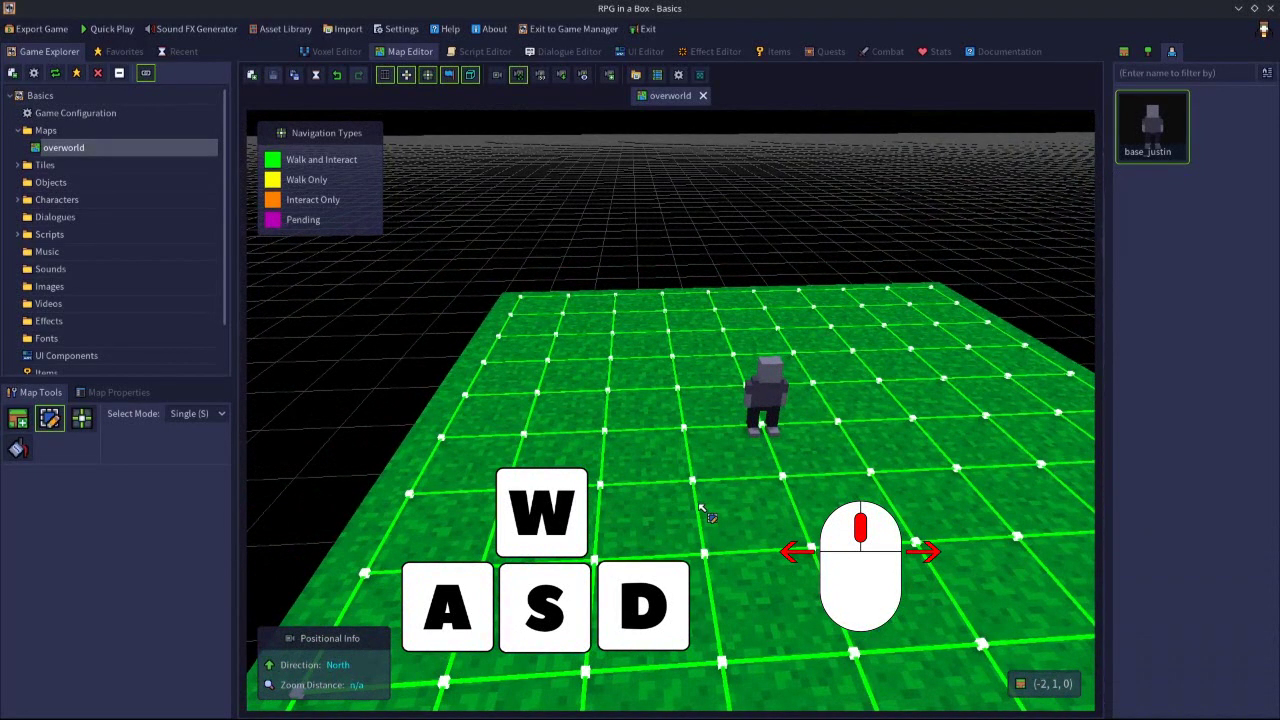
Step: Fly the free camera up close to the character and back away until the character is centered
key("w")
middle_click_drag(709, 454, 547, 368)
middle_click_drag(452, 373, 610, 360)
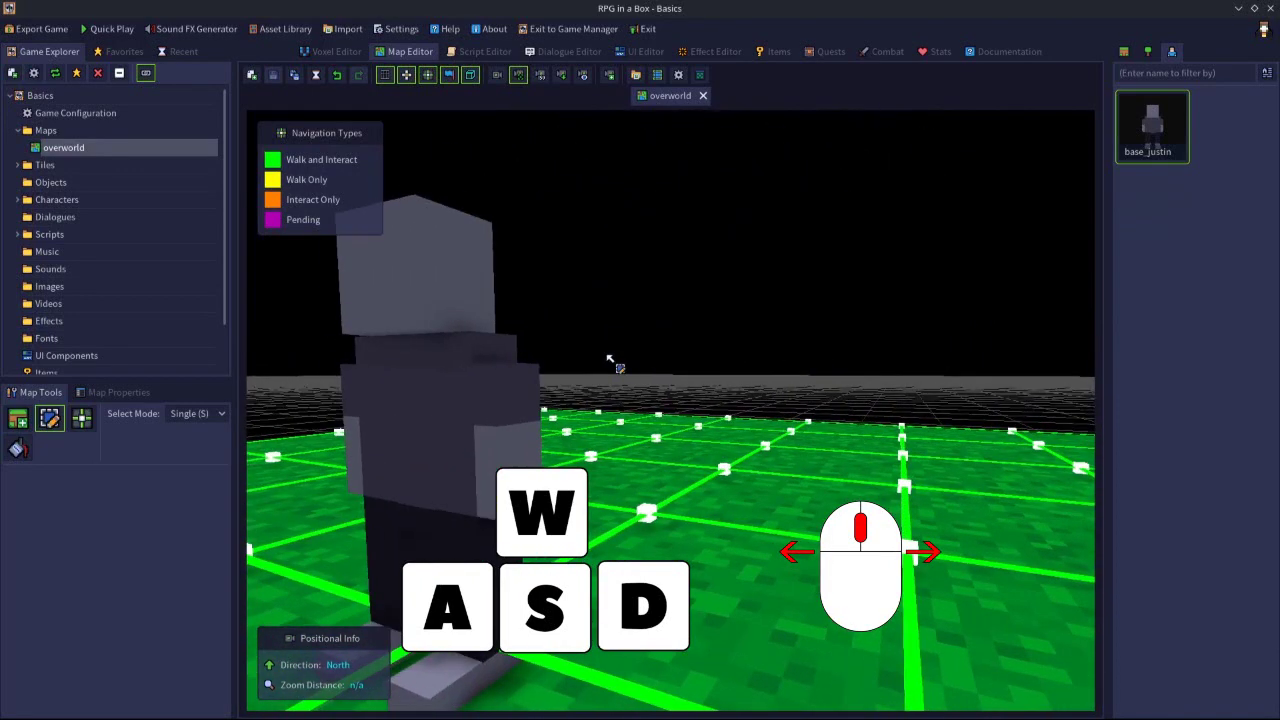
key("s")
middle_click_drag(670, 410, 757, 483)
key("a")
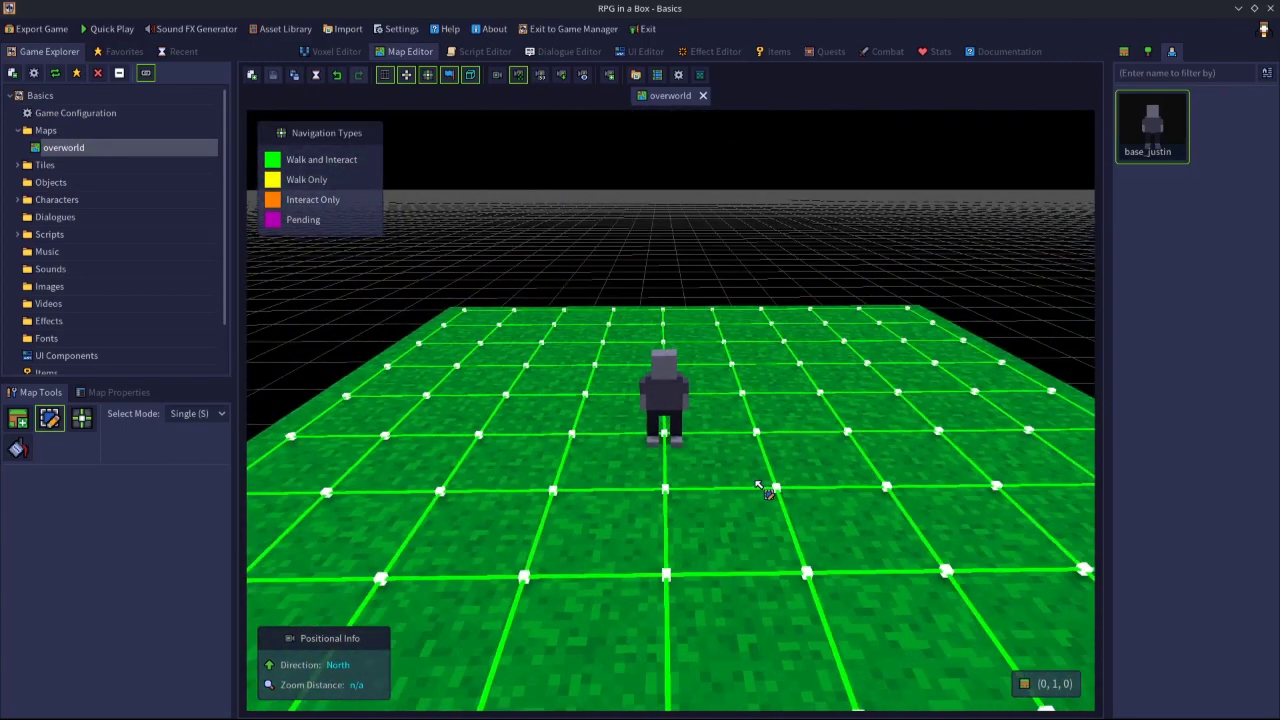
Step: Look around the empty grid beyond the map with the free camera and bring the character back into view
middle_click_drag(758, 487, 778, 387)
middle_click_drag(703, 373, 600, 421)
middle_click_drag(661, 358, 600, 357)
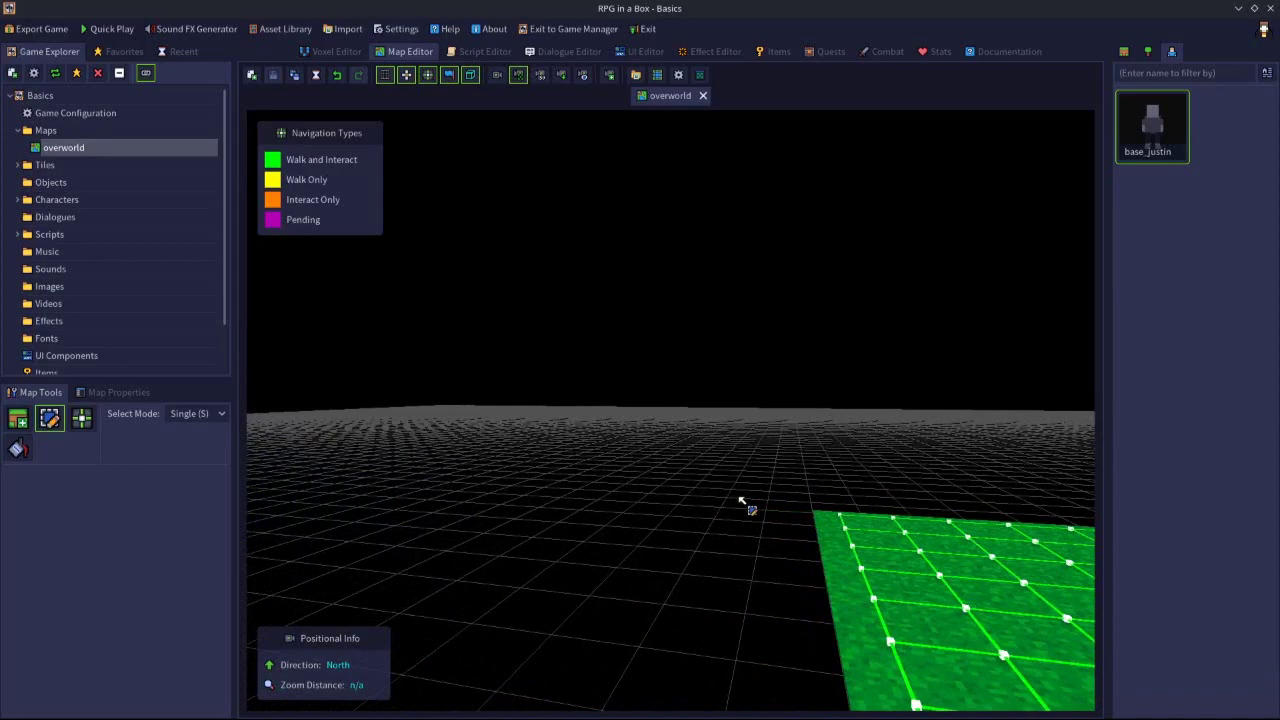
middle_click_drag(676, 443, 1000, 505)
right_click_drag(1001, 506, 736, 510)
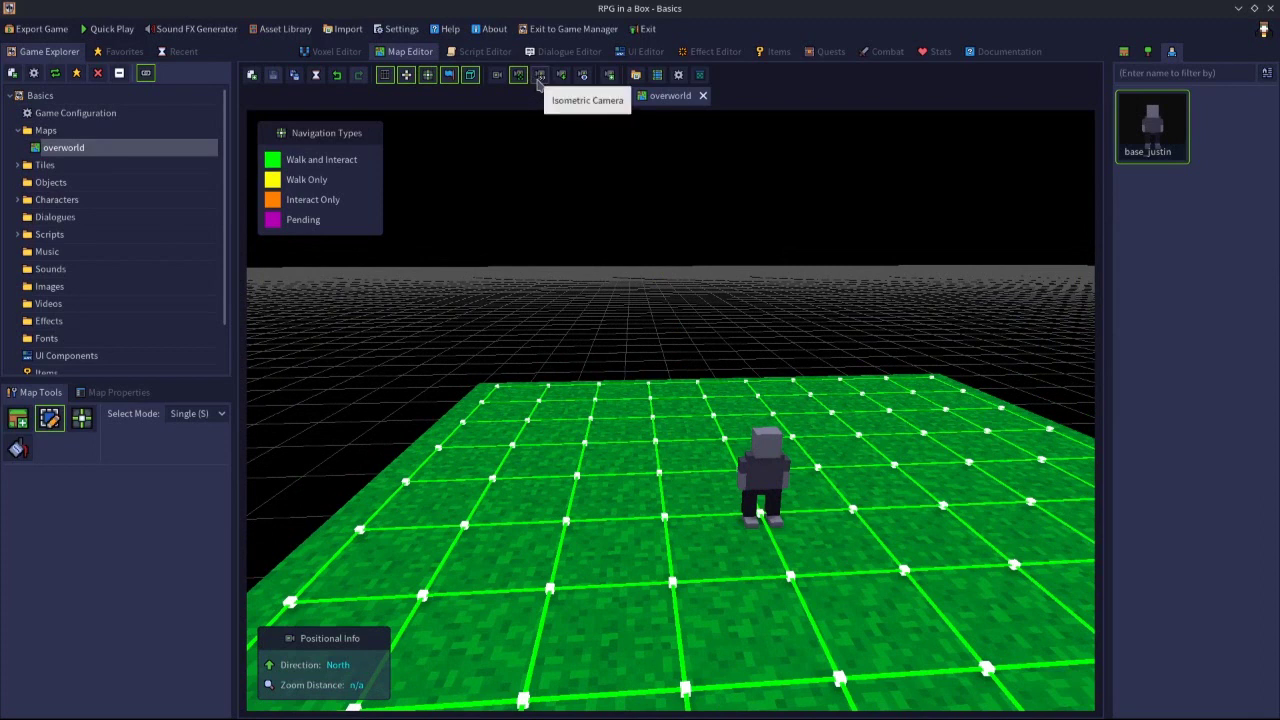
Step: Switch the map view to the Isometric Camera and test rotating it around the character
left_click(539, 80)
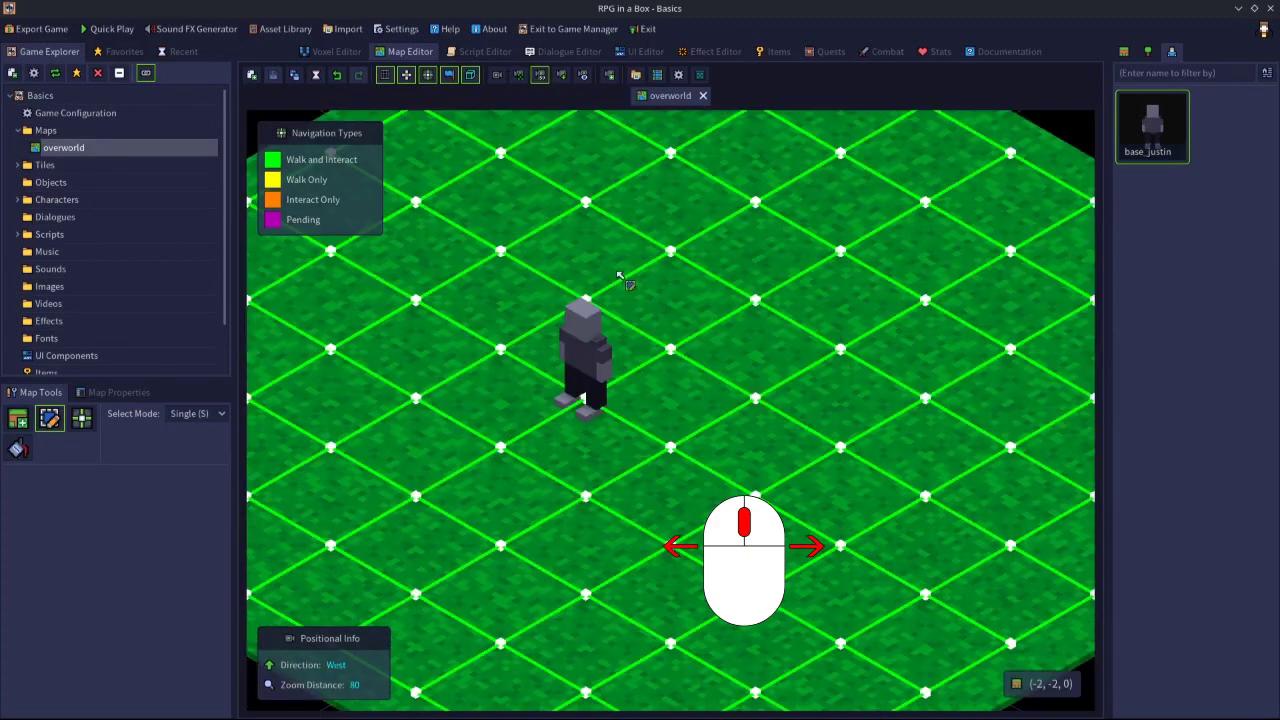
mouse_move(741, 396)
middle_mouse_down()
mouse_move(634, 393)
mouse_move(718, 387)
middle_mouse_up()
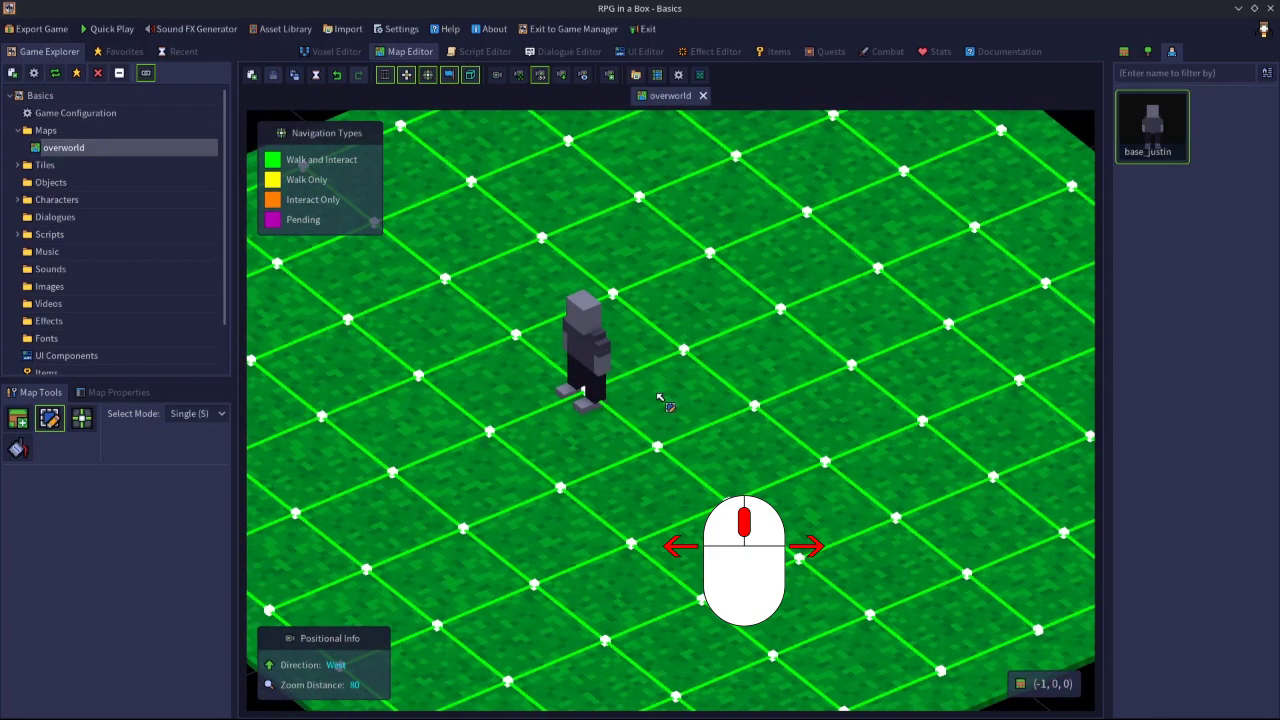
middle_click_drag(678, 393, 653, 352)
key("Up")
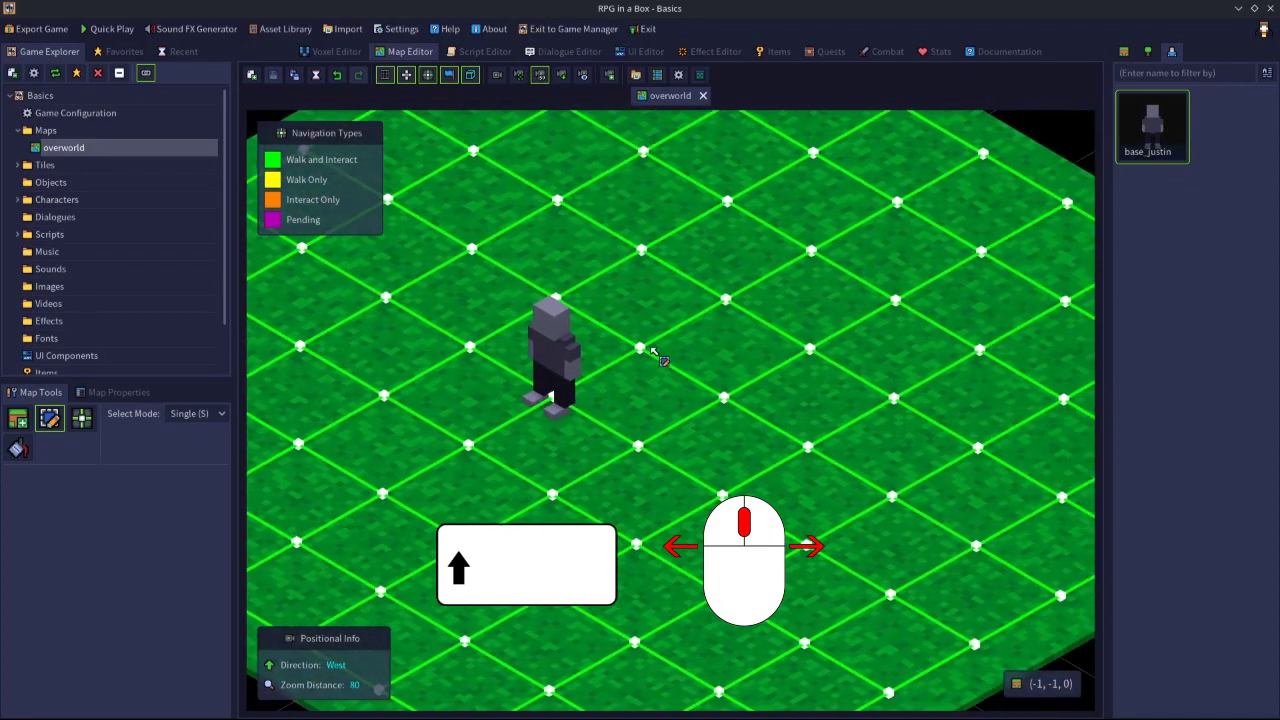
Step: Zoom the isometric camera in and out around the character
scroll(557, 345, "up", 4)
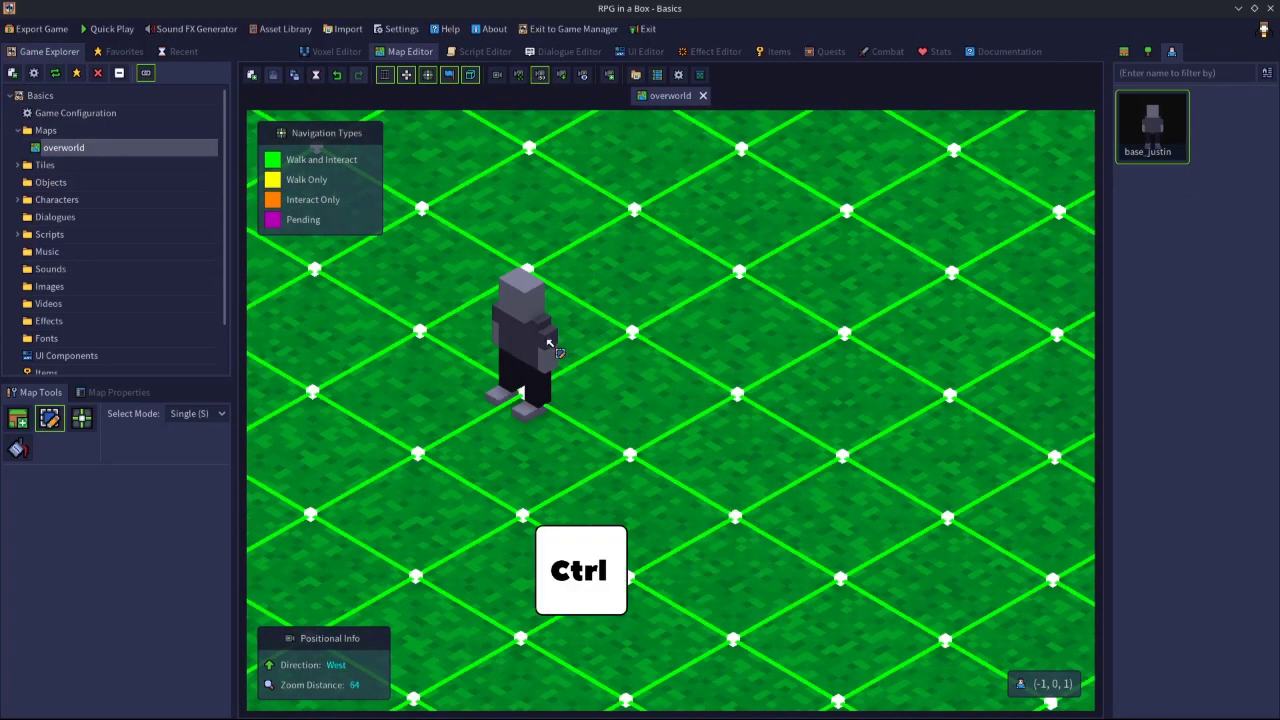
key("ctrl+Up")
key("ctrl+Down")
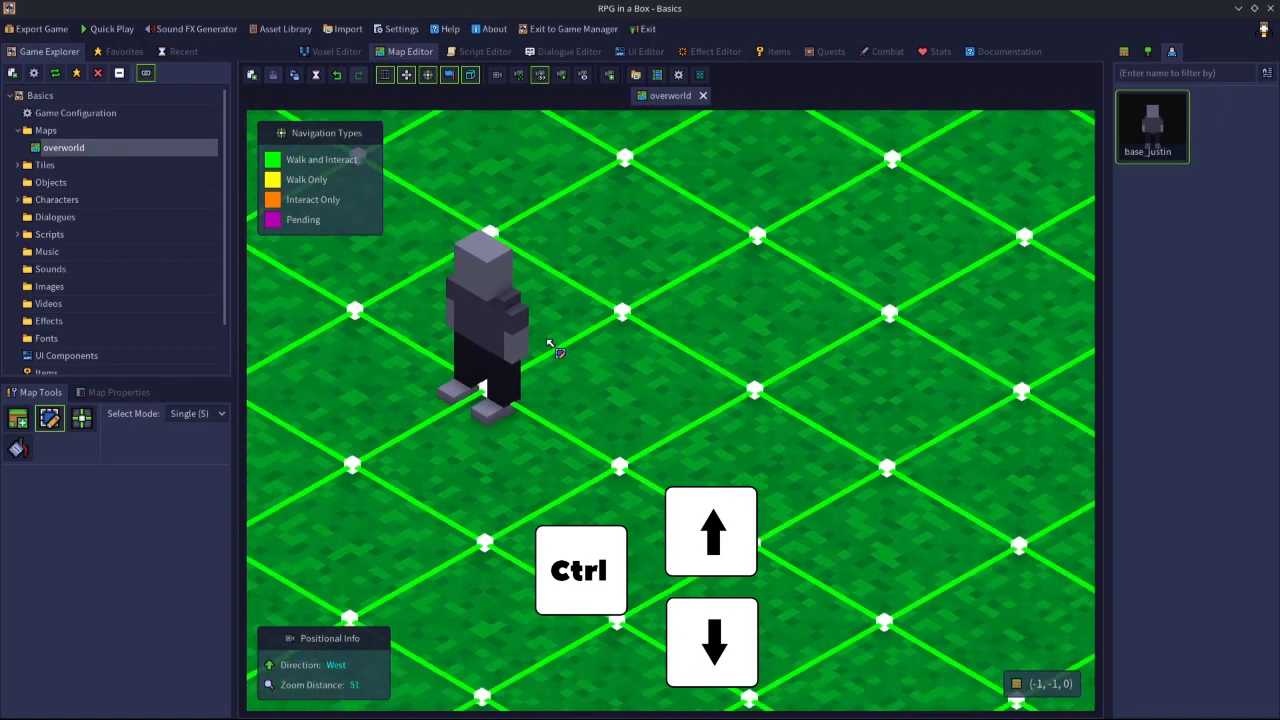
key("ctrl+Up")
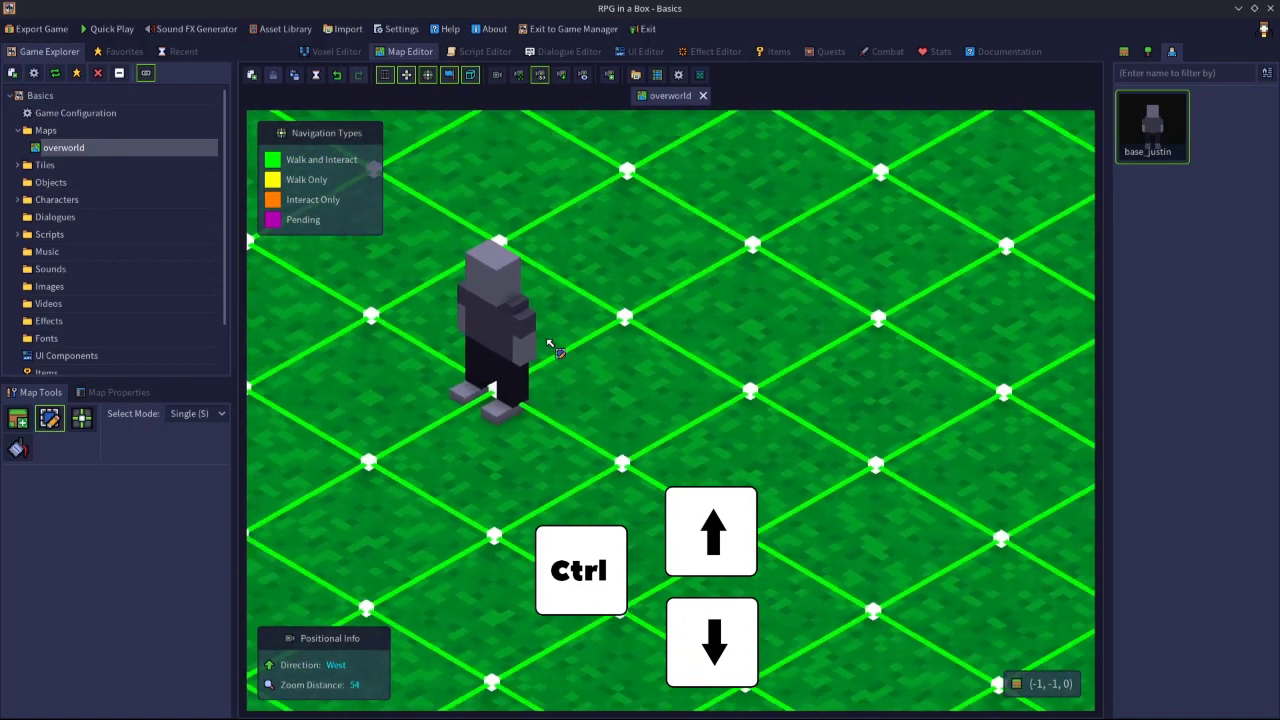
Step: Test orbiting the isometric camera around the character and finish at an angled view facing west
key("ctrl+Left")
key("ctrl+Right")
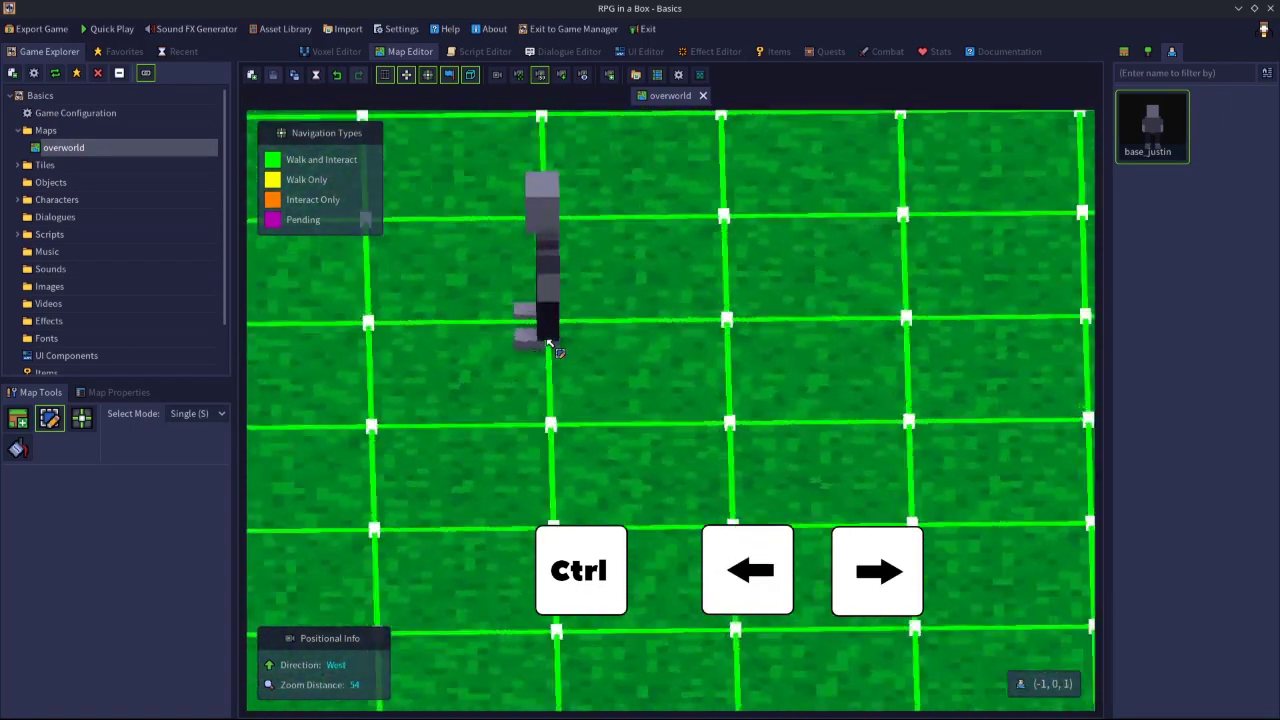
key("ctrl+Right")
key("ctrl+Left")
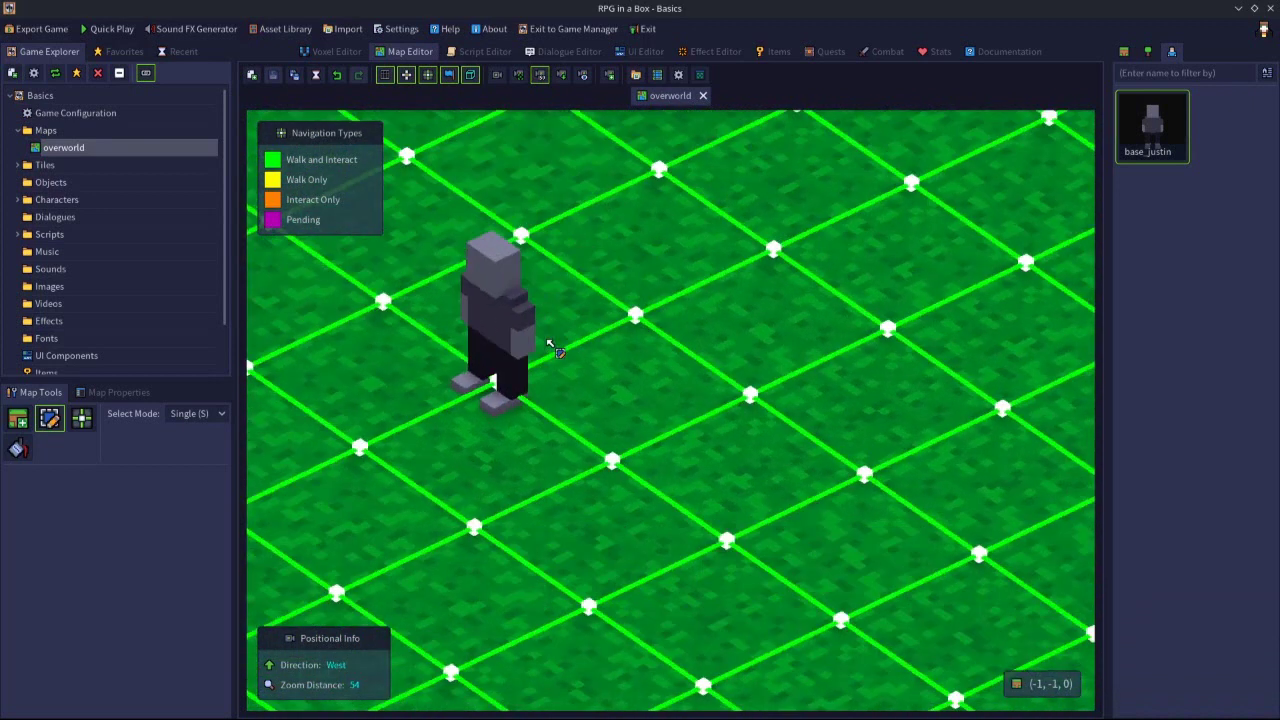
Step: Switch the map view to the top-down camera and test zooming and panning it over the character
left_click(561, 75)
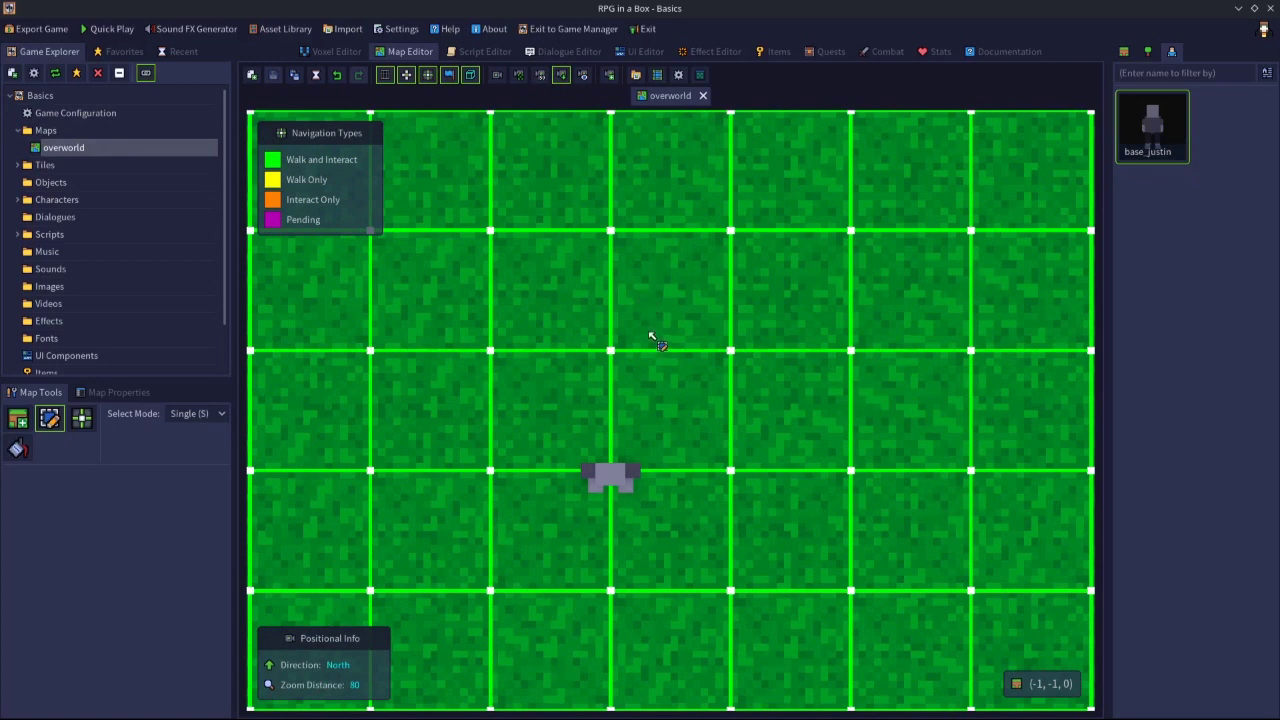
scroll(643, 400, "down", 3)
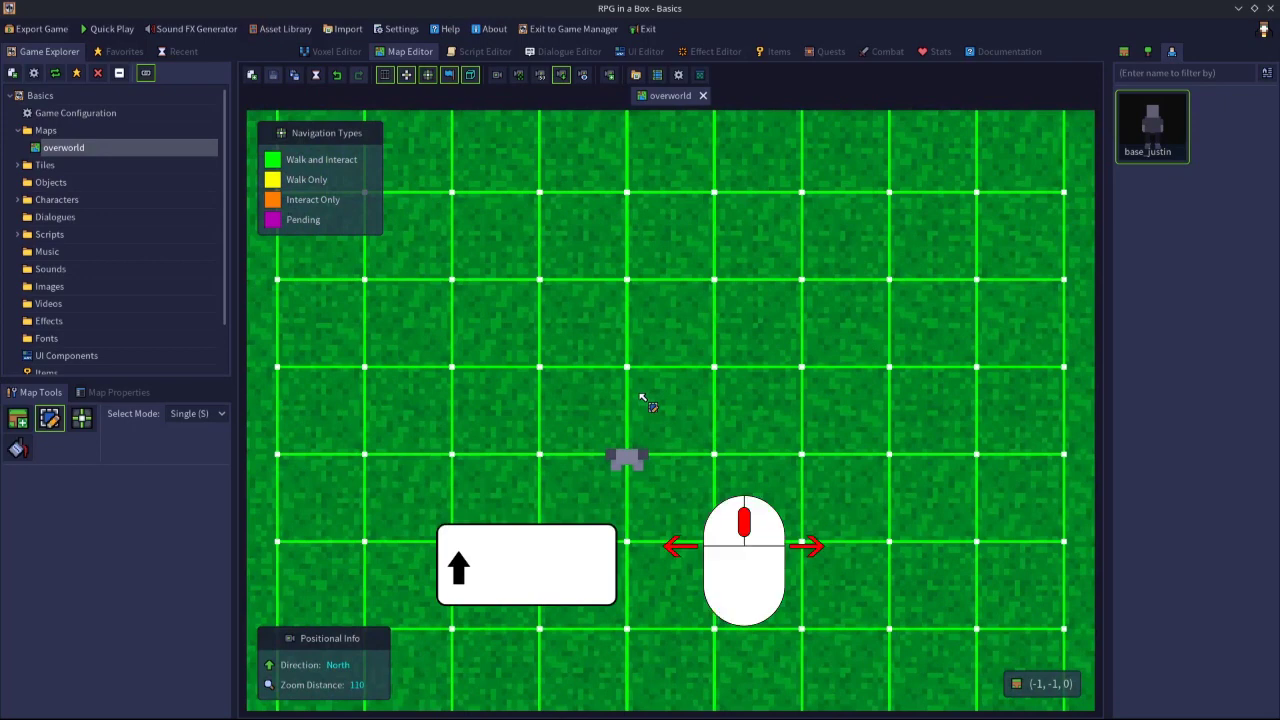
middle_click_drag(639, 394, 627, 343, "shift")
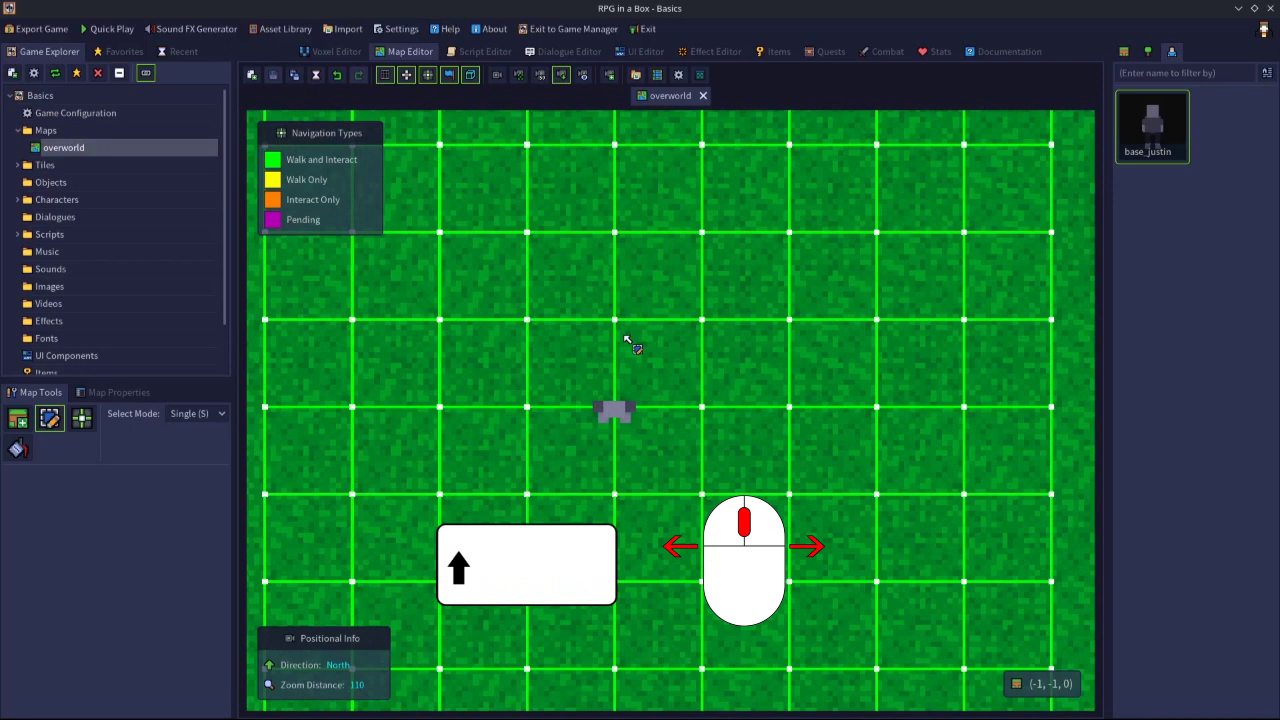
middle_click_drag(627, 343, 714, 330)
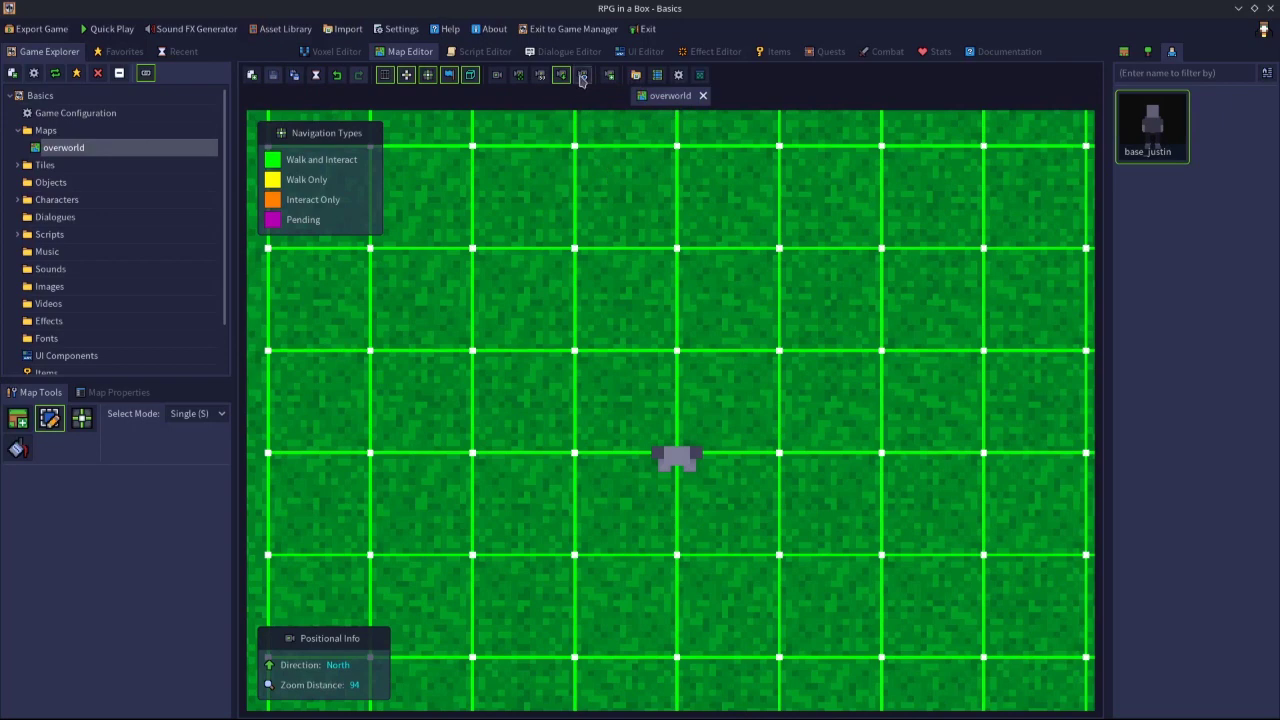
Step: Try to enter the first-person camera without a selected tile, and return the map view to the default camera
left_click(582, 76)
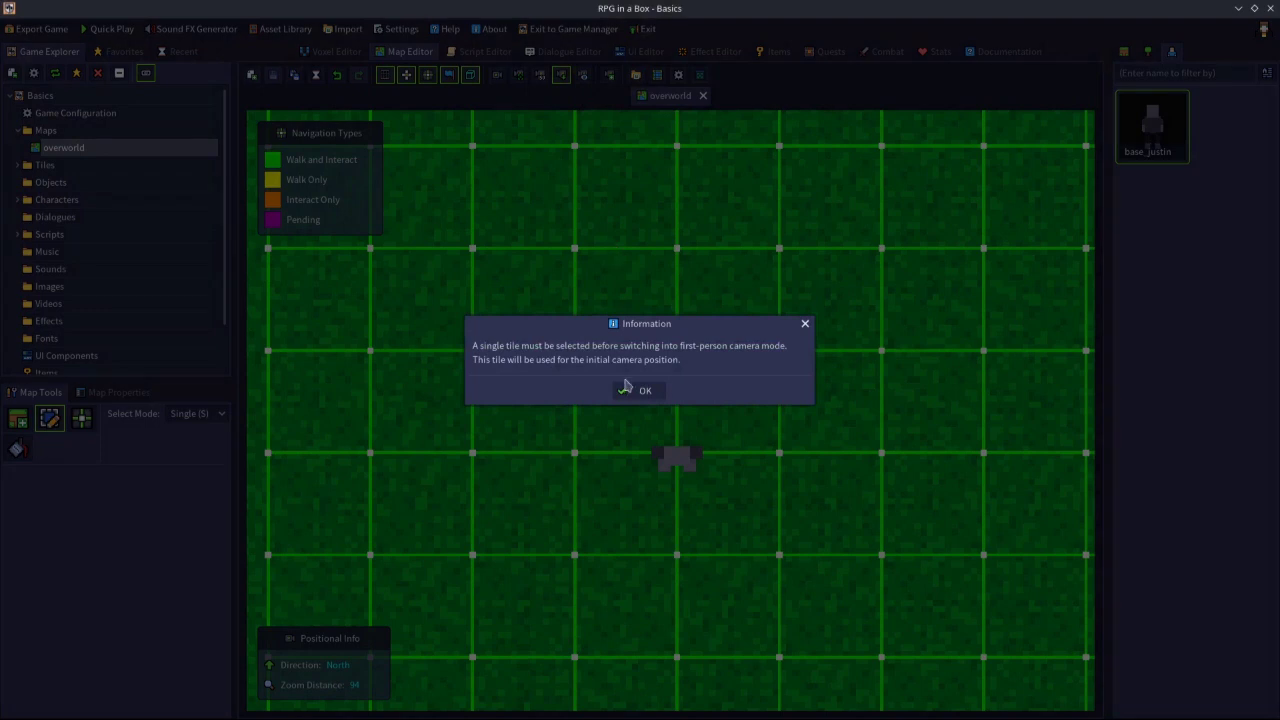
left_click(630, 388)
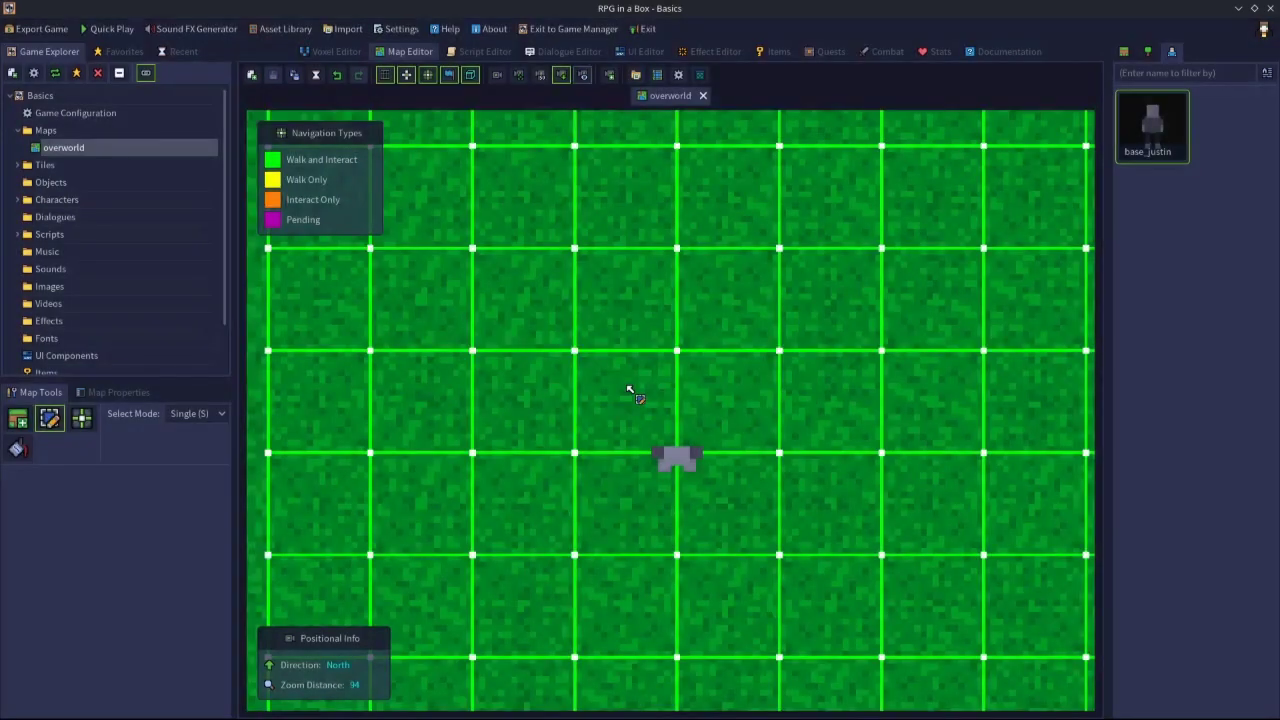
left_click(497, 75)
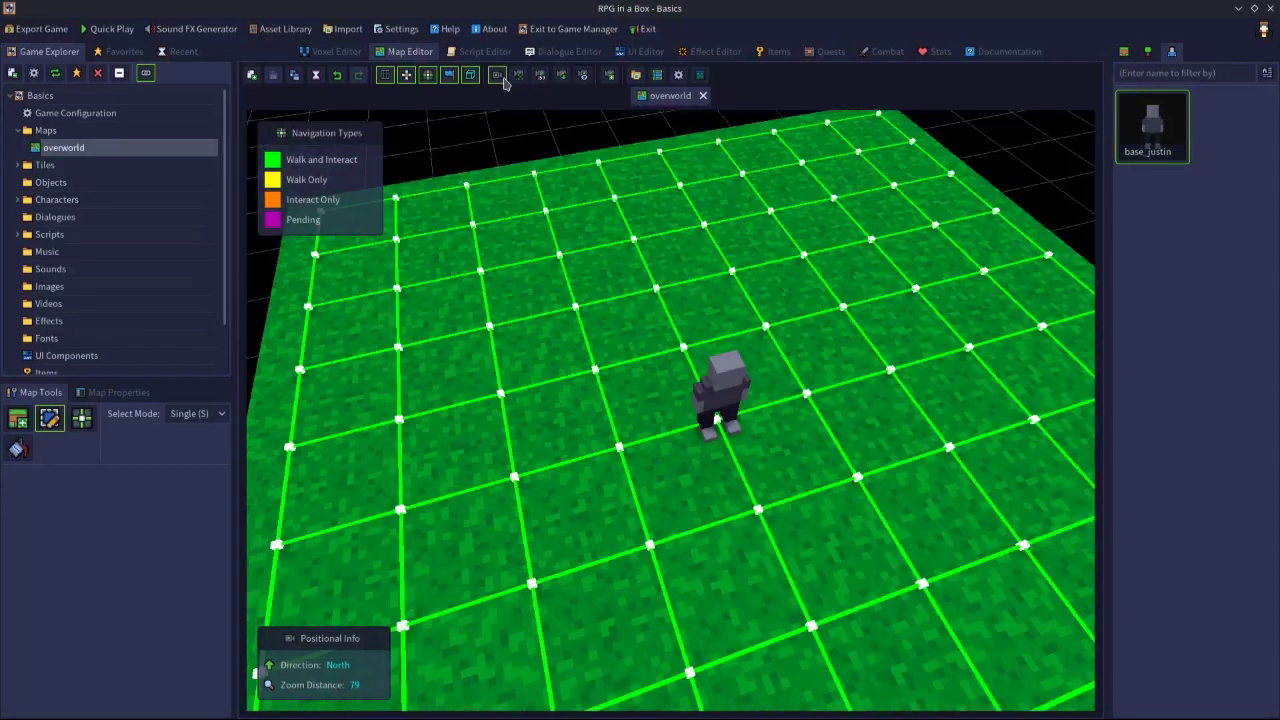
Step: Select the grass tile at (0, -2, 0) and try switching between the Place and Edit map tools
left_click(732, 270)
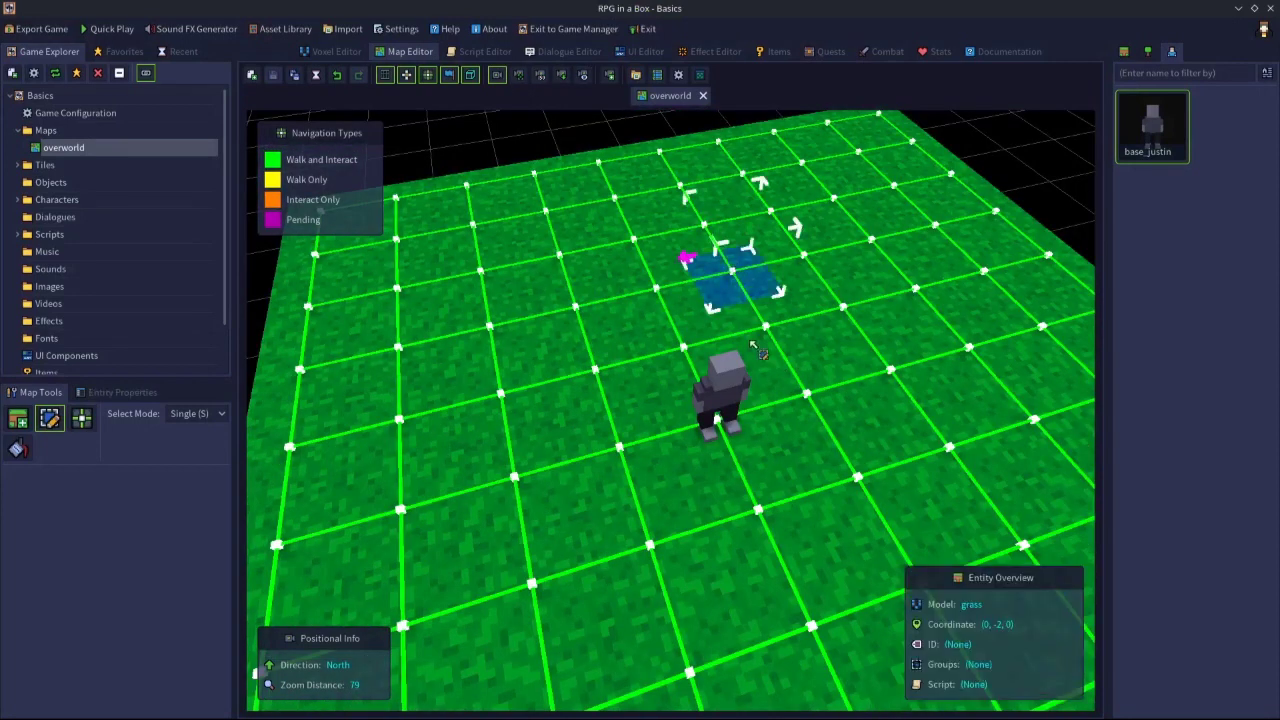
left_click(150, 394)
left_click(46, 393)
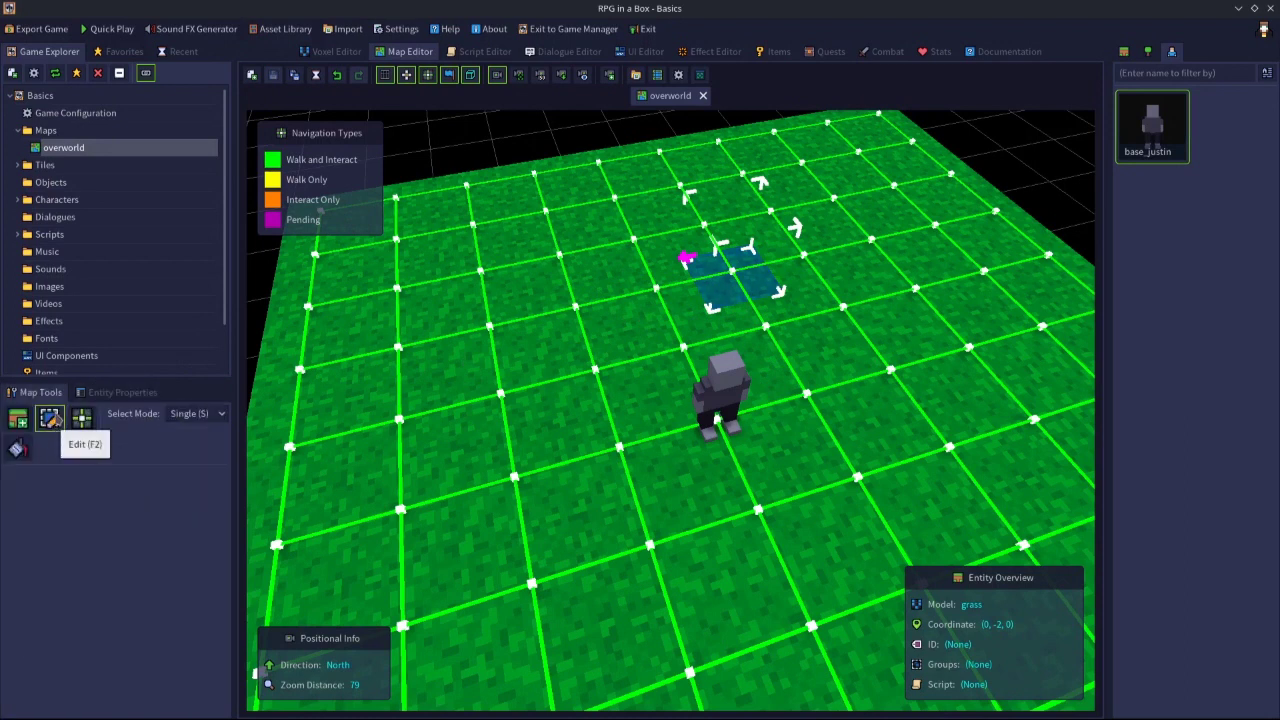
left_click(17, 418)
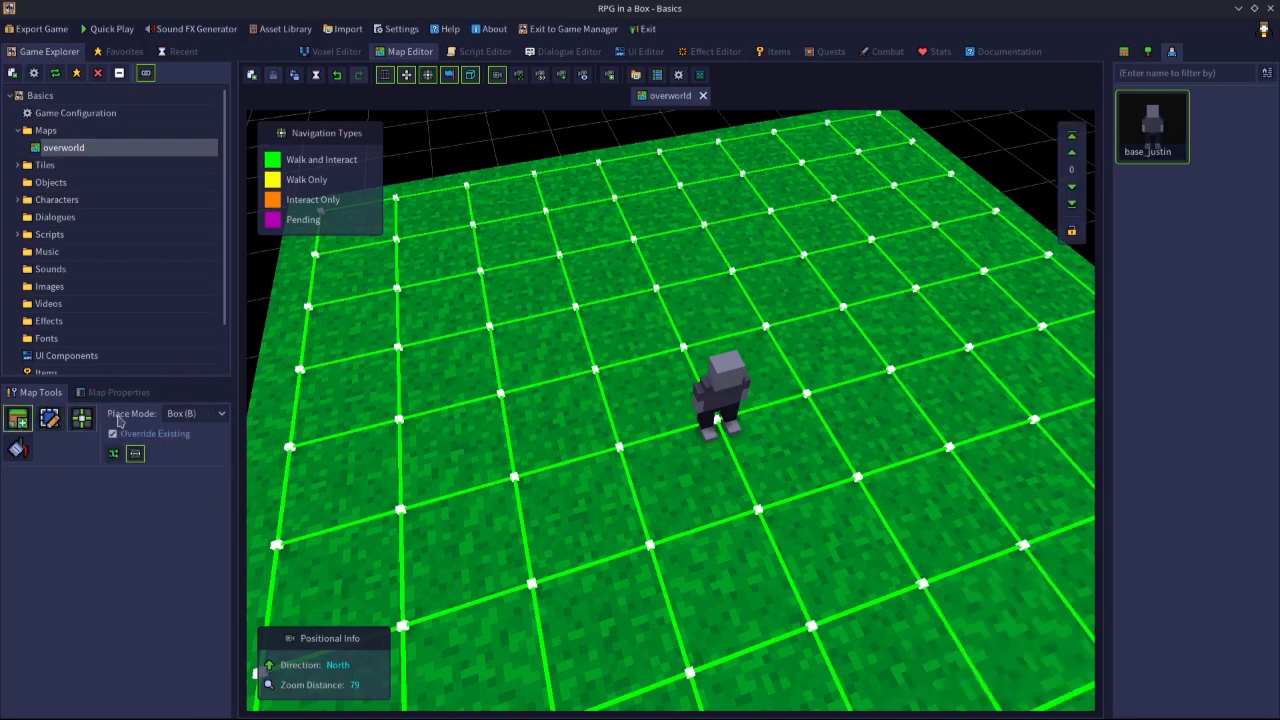
left_click(49, 418)
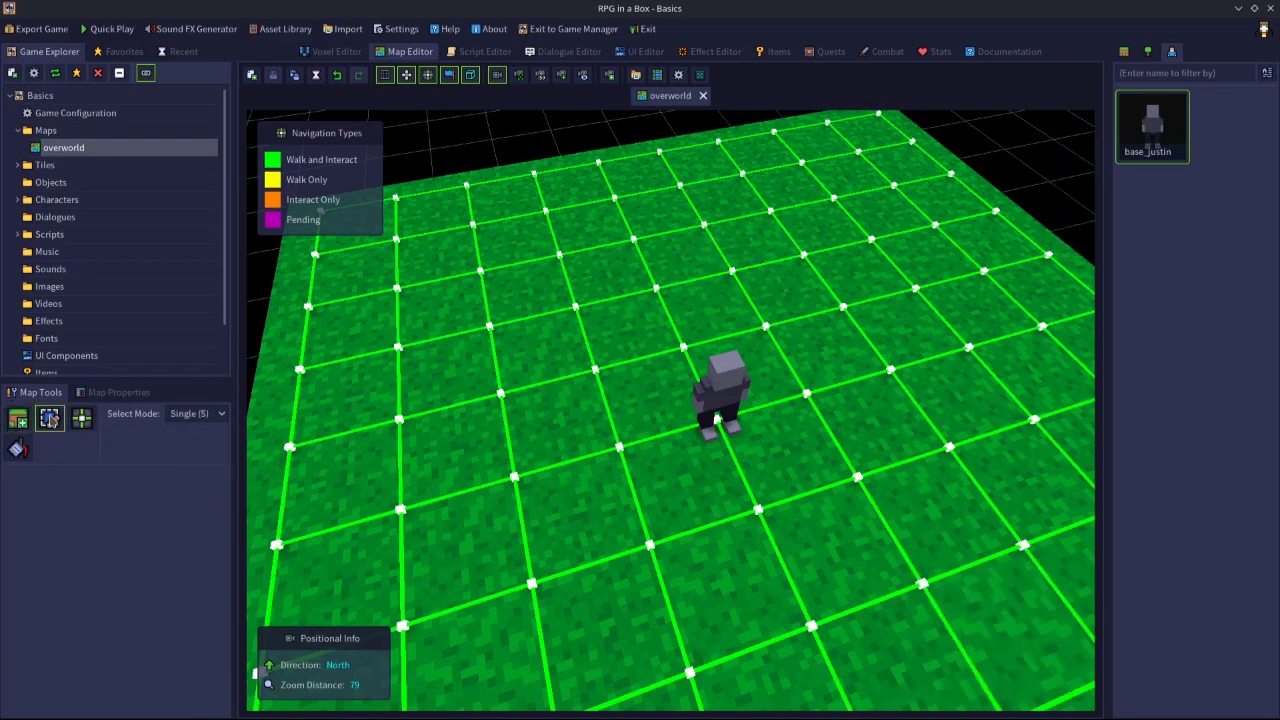
Step: Select the grass tile at (-1, -2, 0) and switch to the first-person camera starting from that tile
left_click(655, 290)
left_click(655, 290)
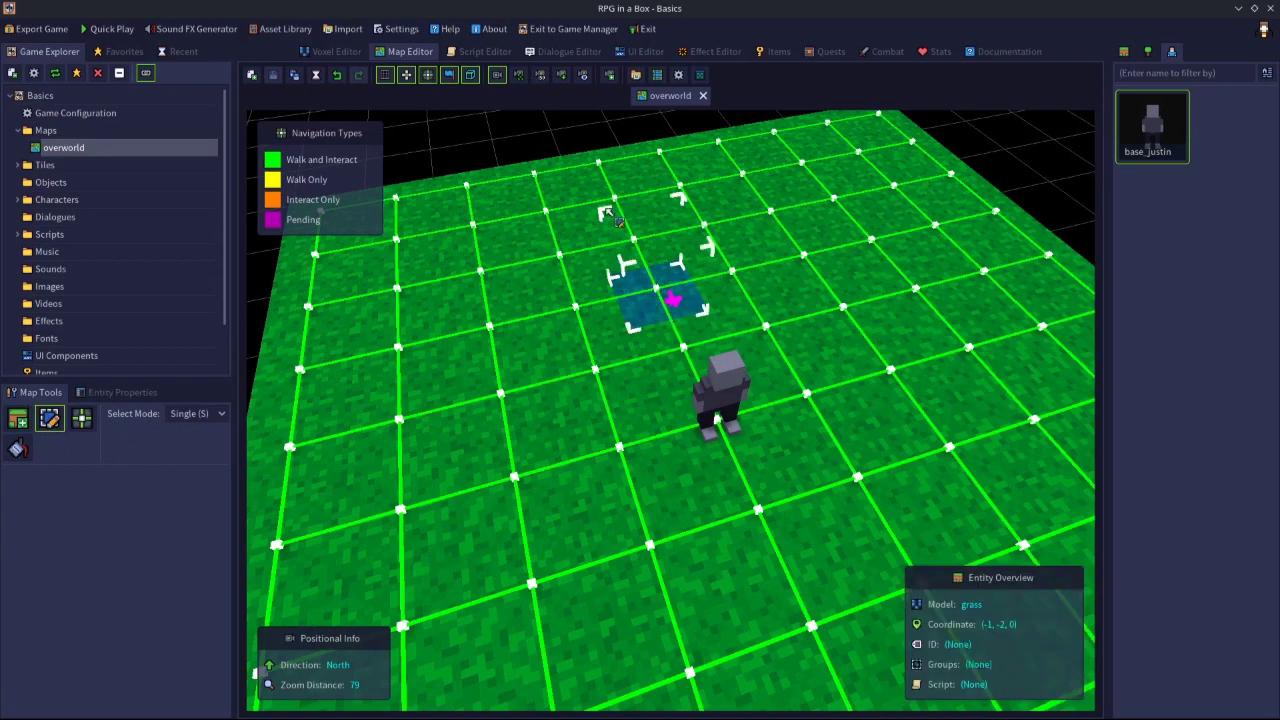
left_click(583, 77)
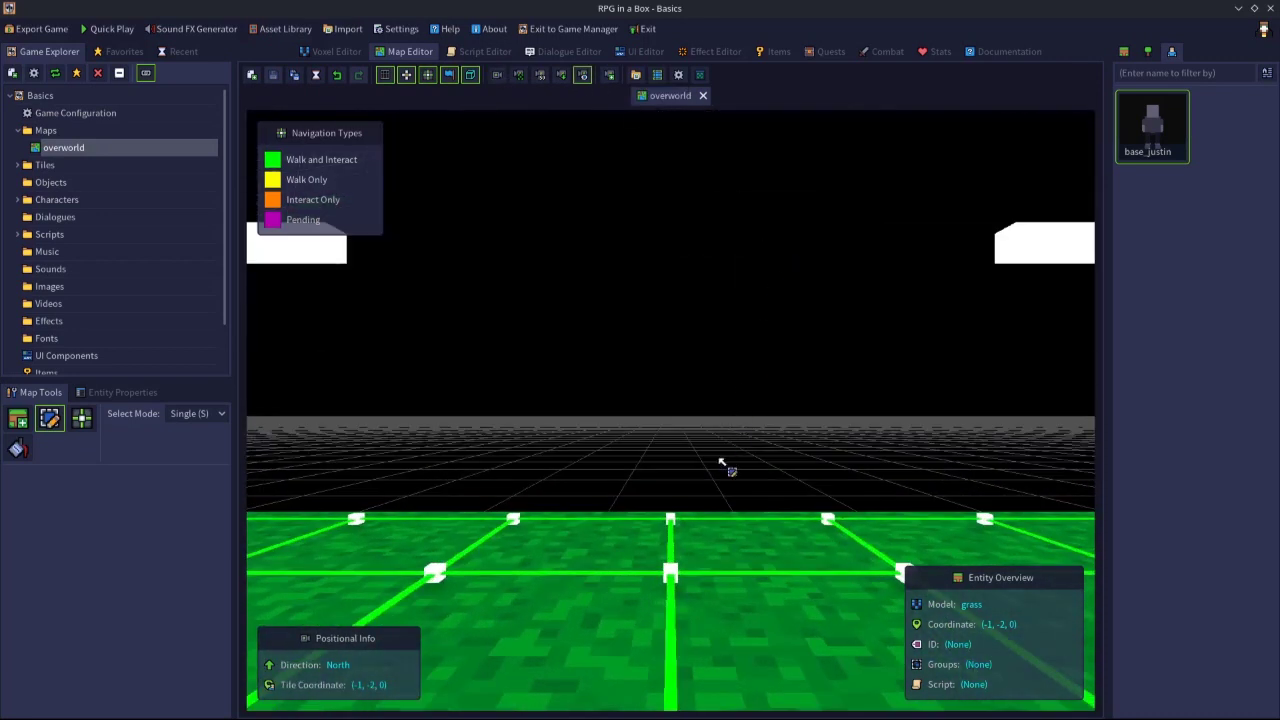
mouse_move(694, 457)
left_mouse_down()
mouse_move(554, 394)
mouse_move(745, 360)
mouse_move(757, 471)
mouse_move(606, 486)
mouse_move(614, 429)
mouse_move(729, 460)
mouse_move(690, 470)
mouse_move(566, 420)
mouse_move(749, 403)
mouse_move(606, 459)
mouse_move(692, 445)
left_mouse_up()
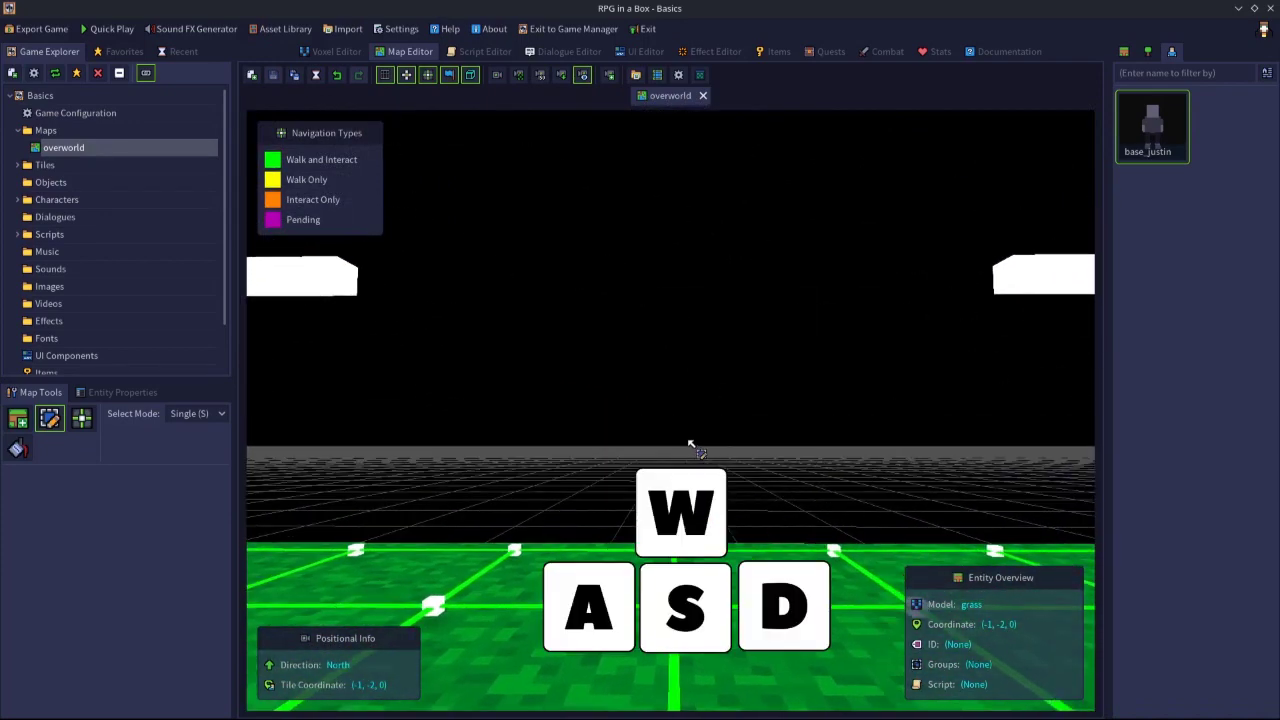
Step: Move the first-person camera forward and backward between tiles, finishing on tile (-1, -3, 0) facing north
key("w")
key("s")
key("s")
key("w")
key("w")
key("s")
key("s")
key("w")
key("w")
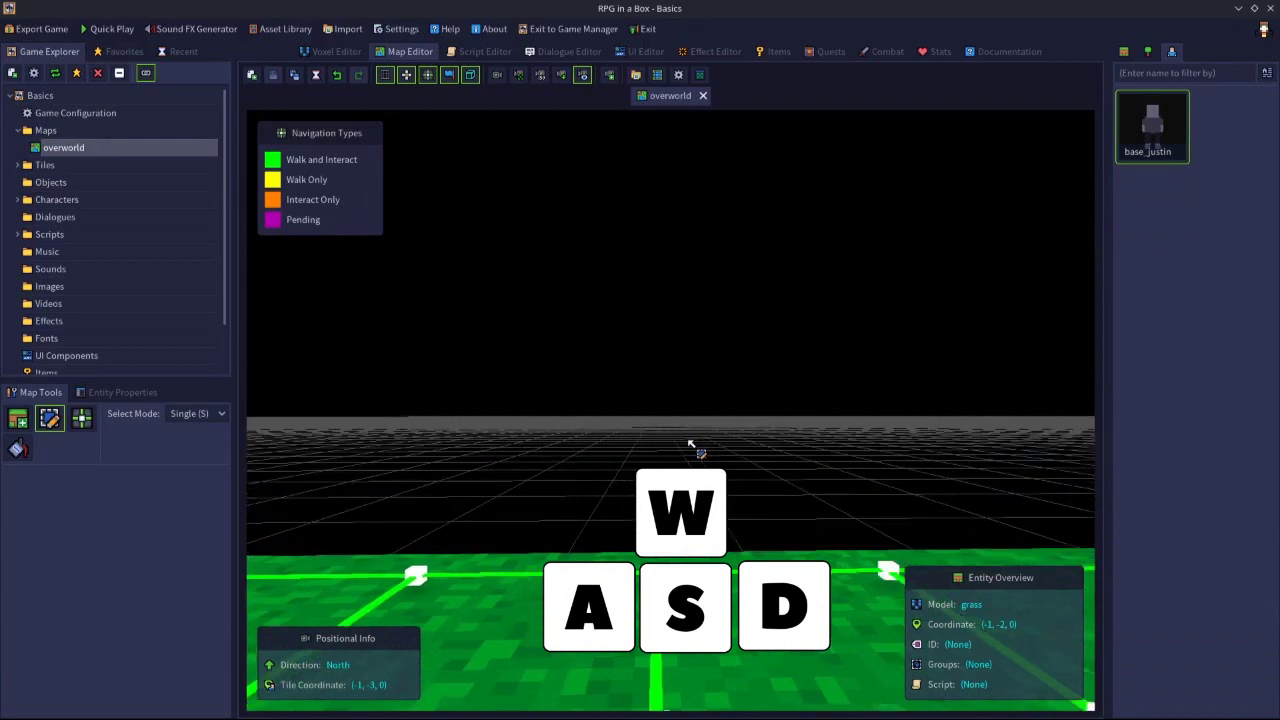
Step: Back the first-person camera away across the map and test turning it between west and north
key("s")
key("s")
key("s")
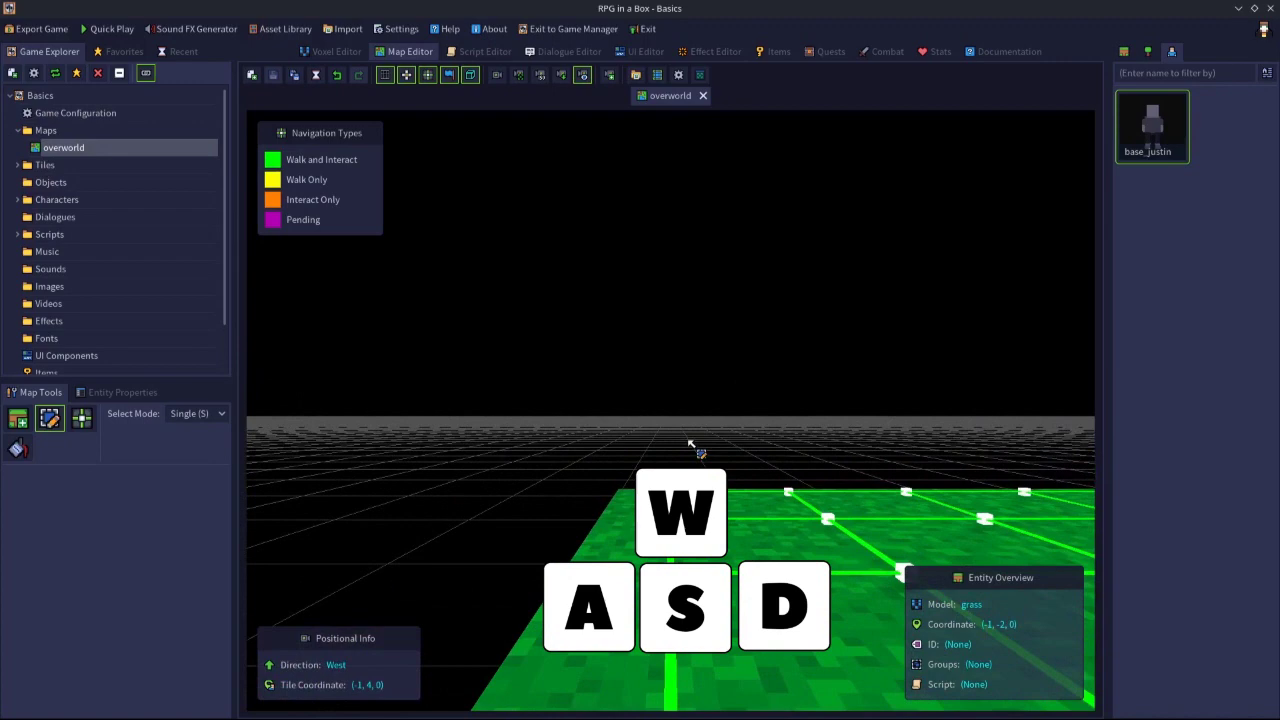
key("d")
key("d")
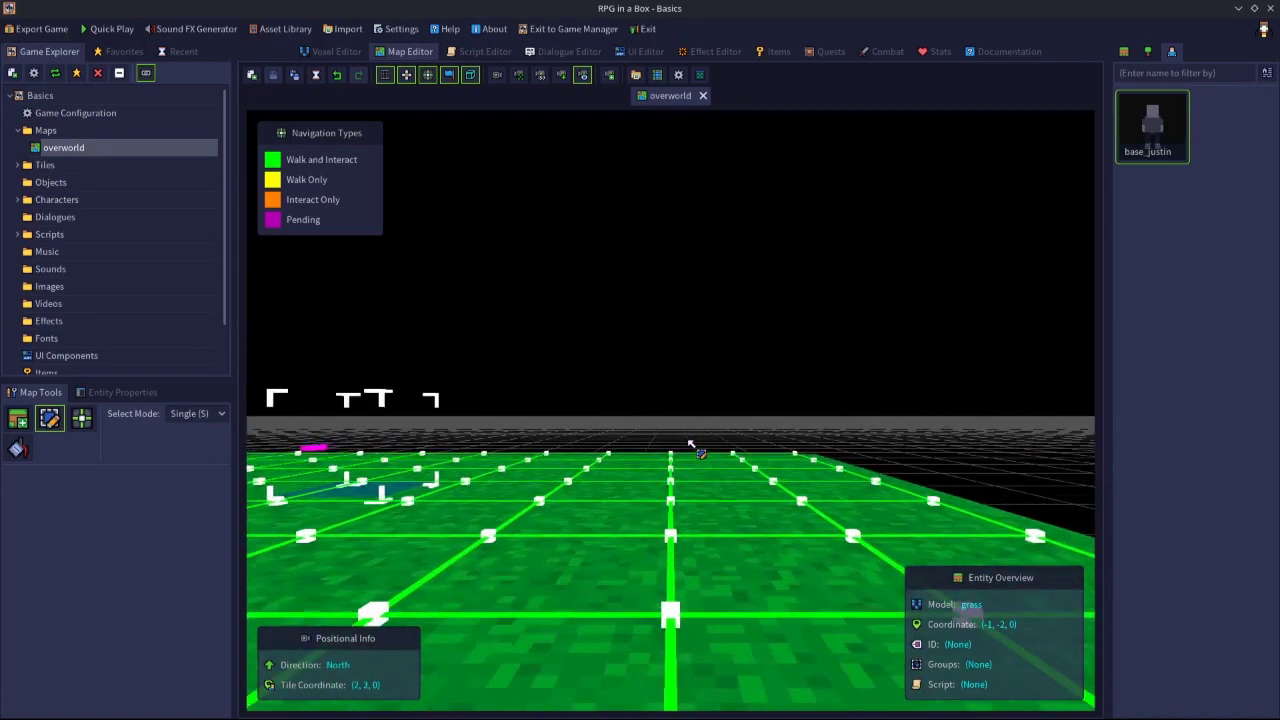
Step: Test sidestepping the first-person camera between neighbouring tiles, finishing on tile (0, 0, 0) facing north
key("e")
key("q")
key("q")
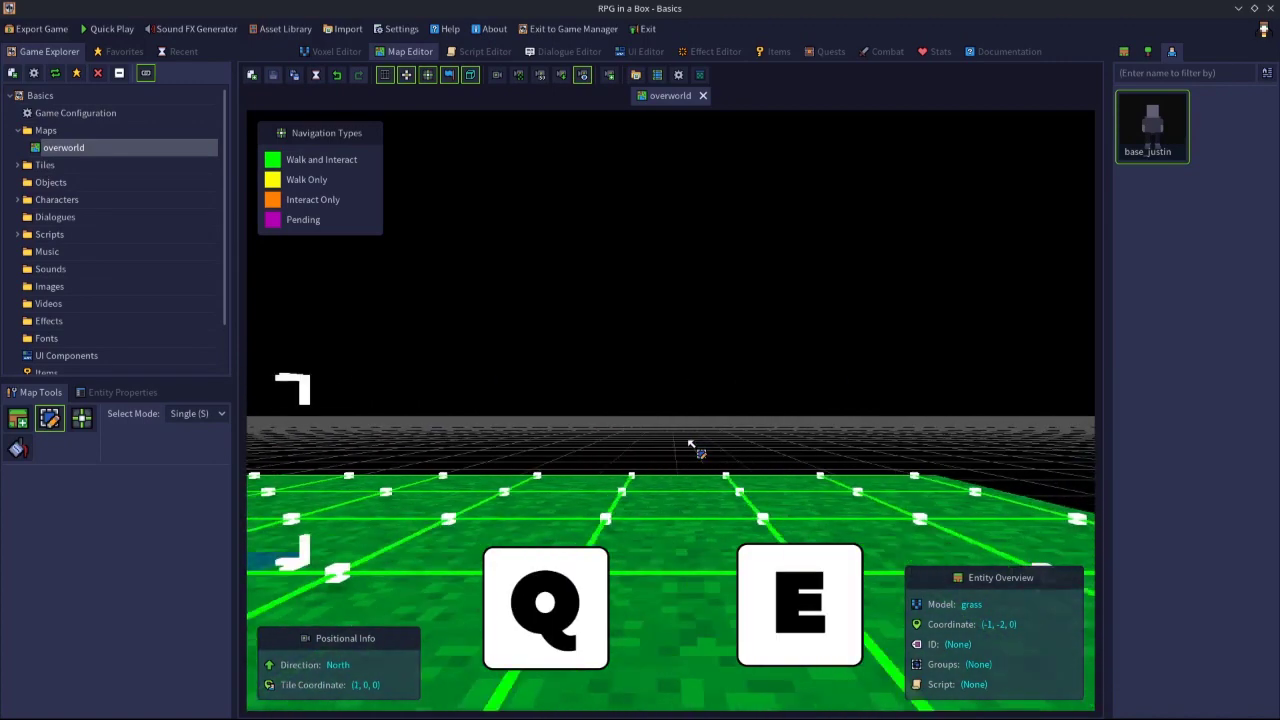
key("e")
key("e")
key("e")
key("a")
key("a")
key("a")
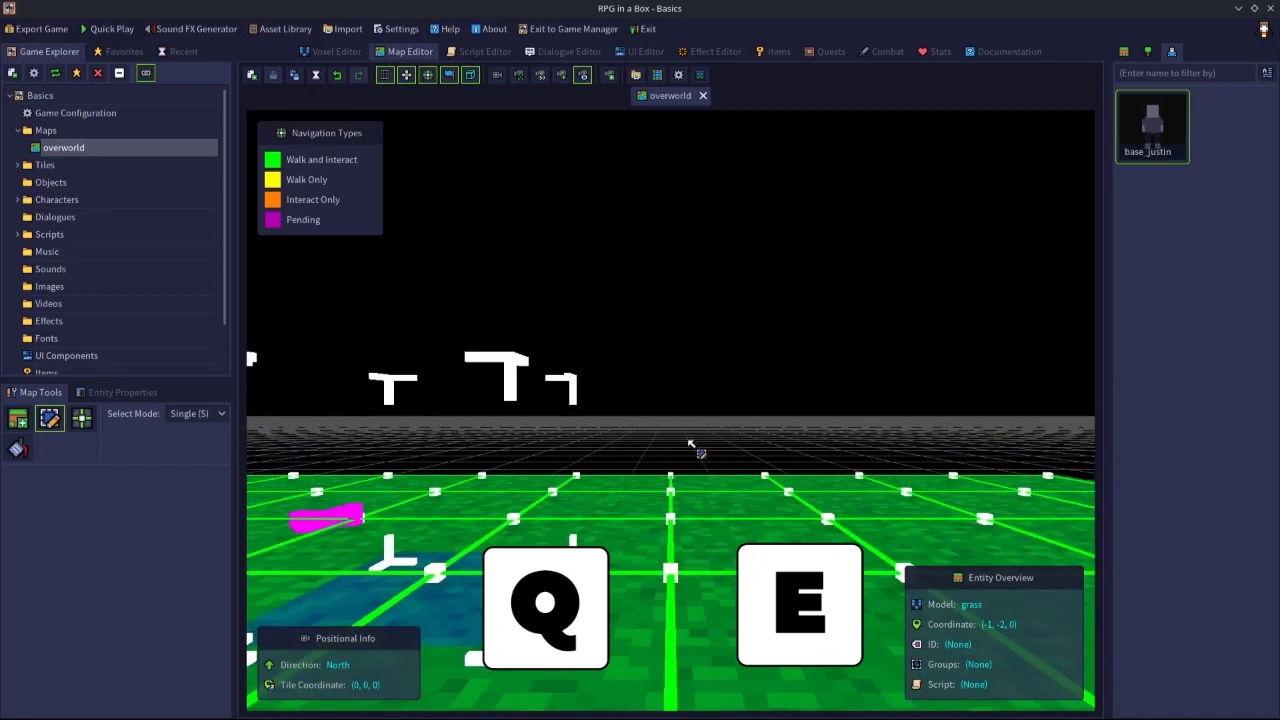
Step: Switch to the free camera and fly it back until the character and surrounding map are in view
key("1")
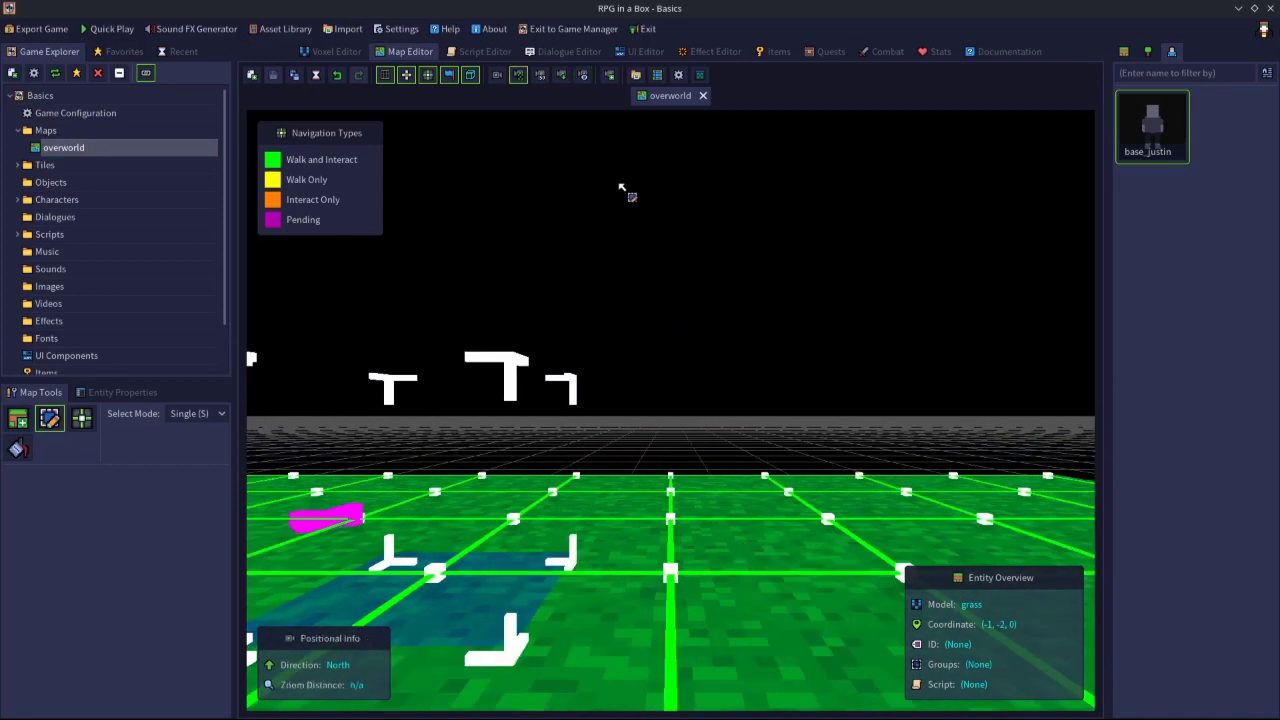
key("s")
middle_click_drag(692, 421, 676, 488)
key("a")
key("w")
key("d")
key("a")
key("d")
key("w")
key("s")
key("a")
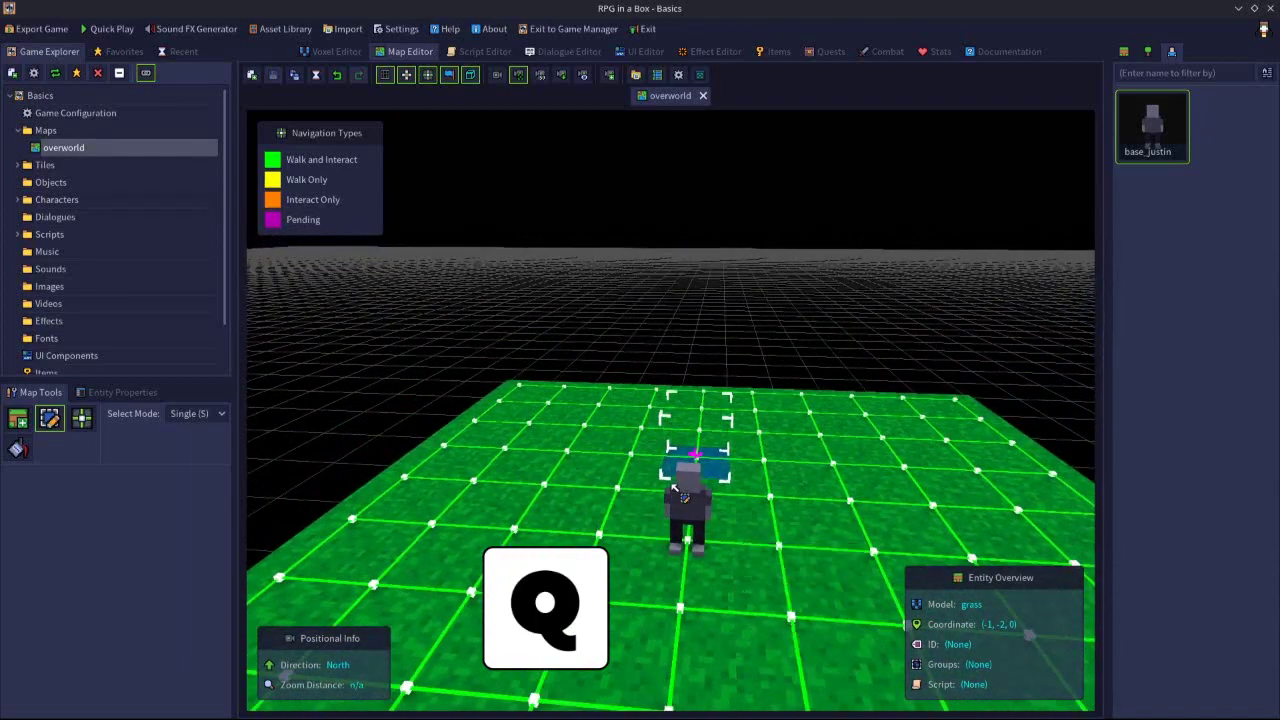
Step: Raise the free camera and swing it around to a close view of the character facing east
scroll(674, 488, "up", 3)
key("e")
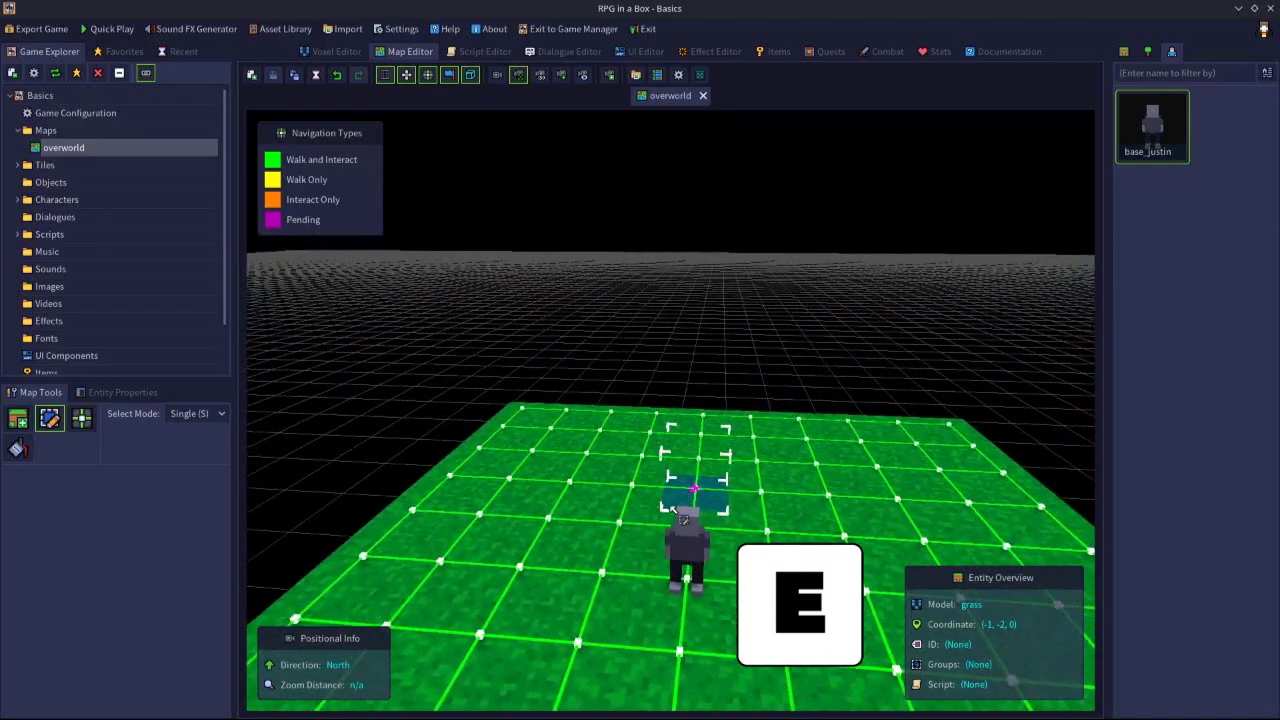
right_click_drag(697, 568, 845, 478)
right_click_drag(560, 537, 853, 487)
right_click_drag(590, 505, 830, 507)
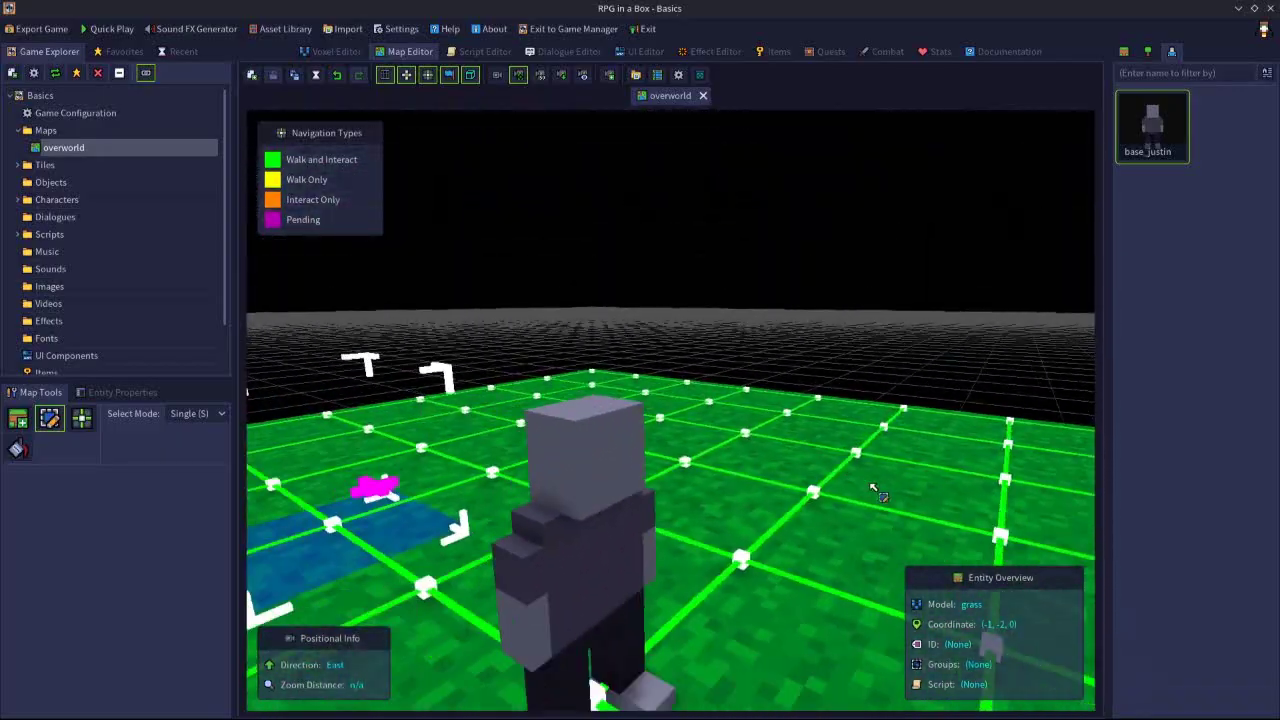
Step: Test lowering and raising the free camera repeatedly beside the character, finishing above the character's head
key("q")
key("e")
key("q")
key("e")
key("q")
key("e")
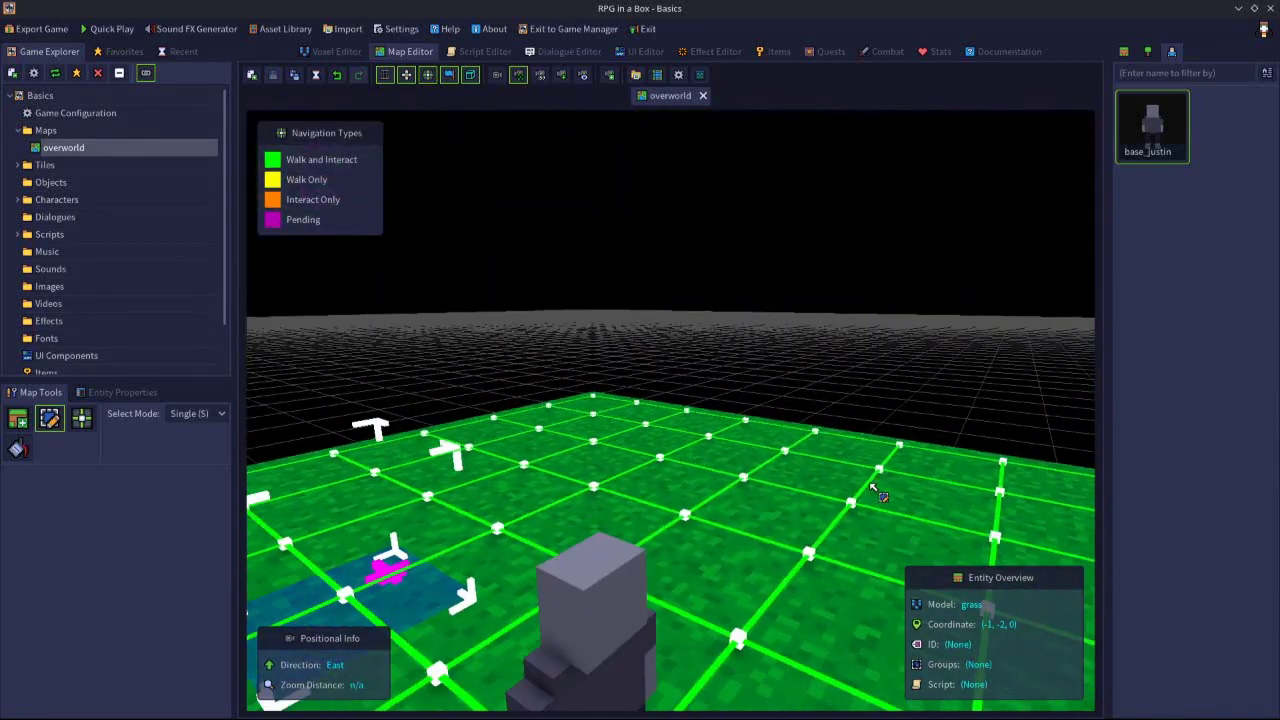